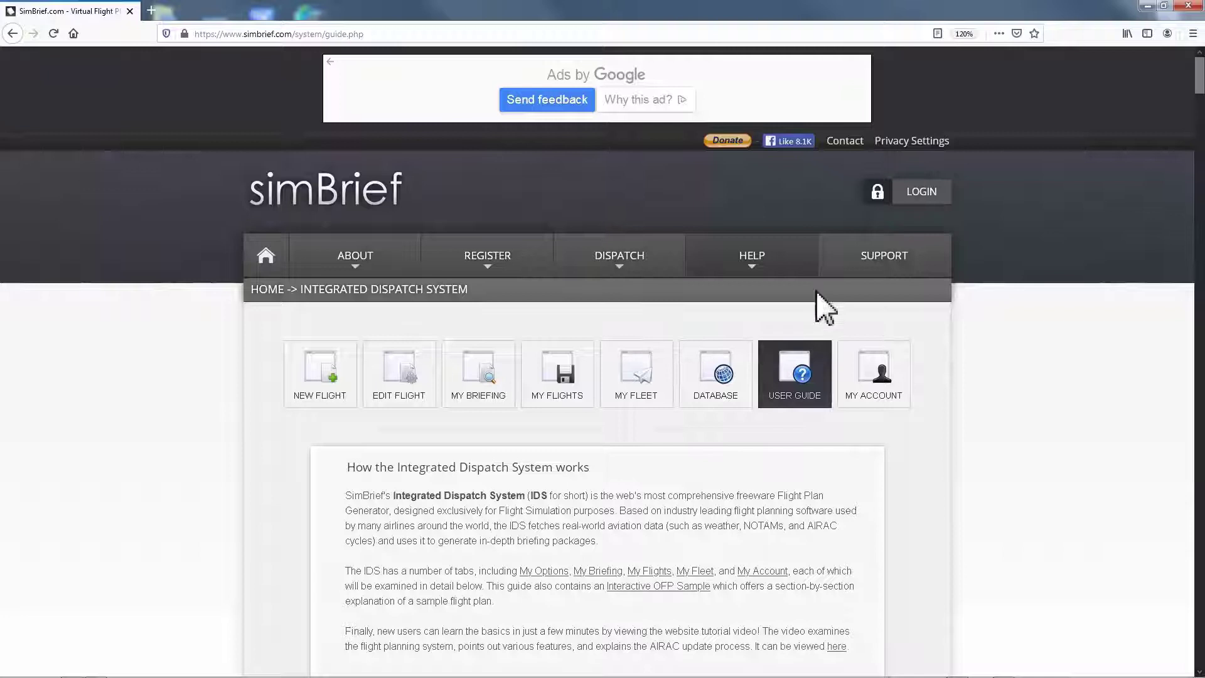
# - Open SimBrief's Integrated Dispatch System and scroll down to its Dispatch Menu tiles
pyautogui.moveTo(798, 271)
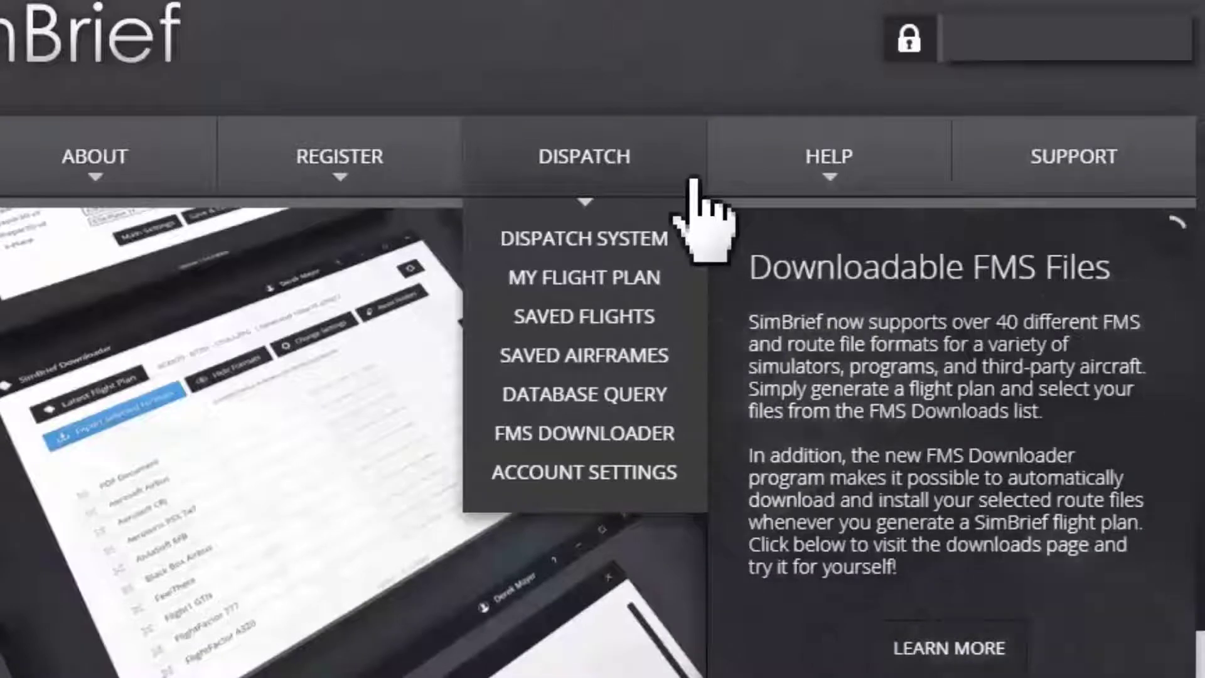
pyautogui.click(691, 245)
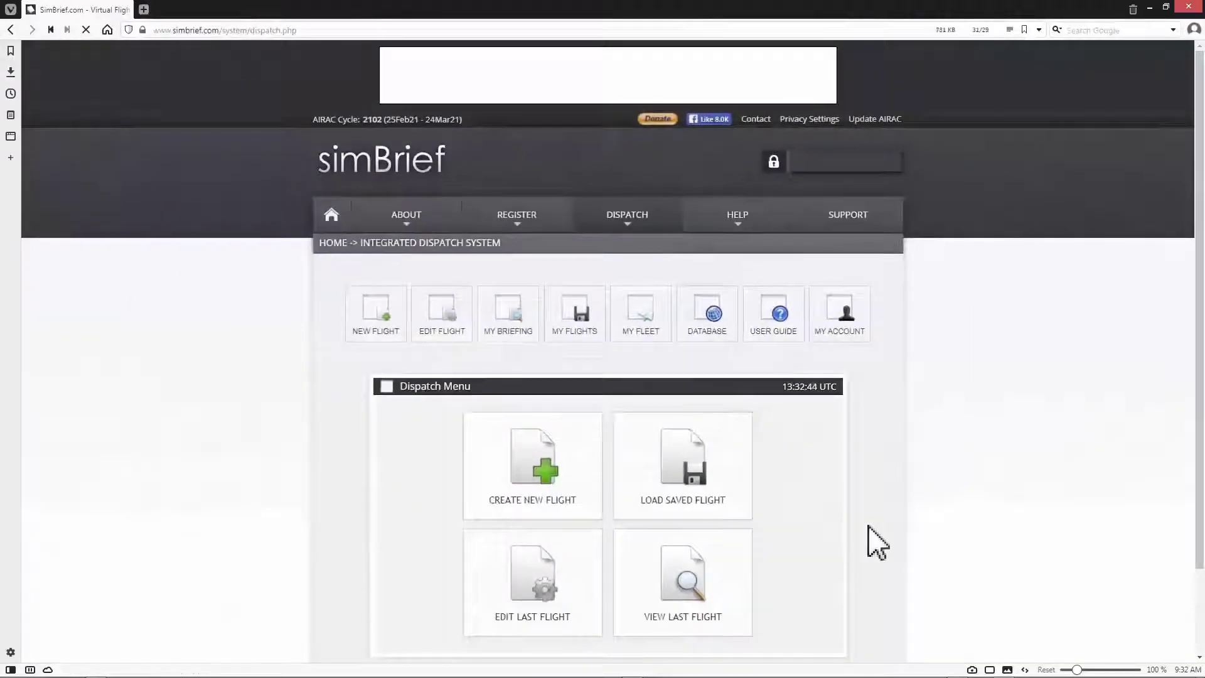
pyautogui.scroll(-2, 877, 543)
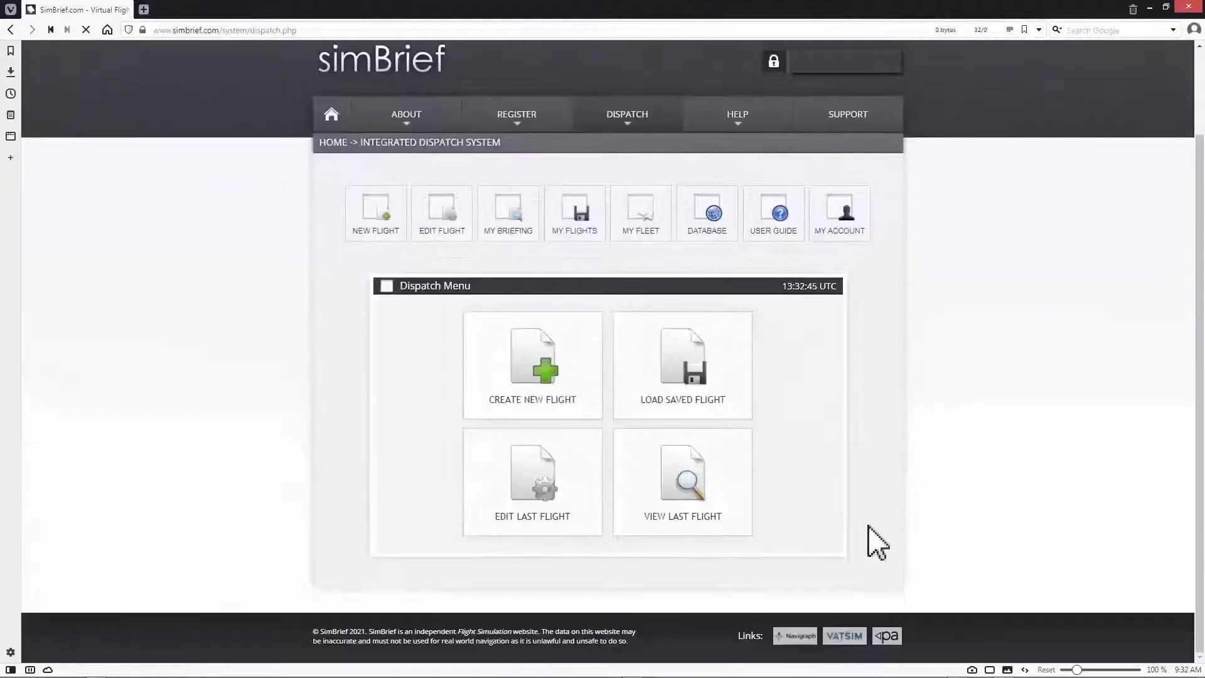
# - Start a new flight and review the blank dispatch options form with AIRAC cycle 2102
pyautogui.click(600, 433)
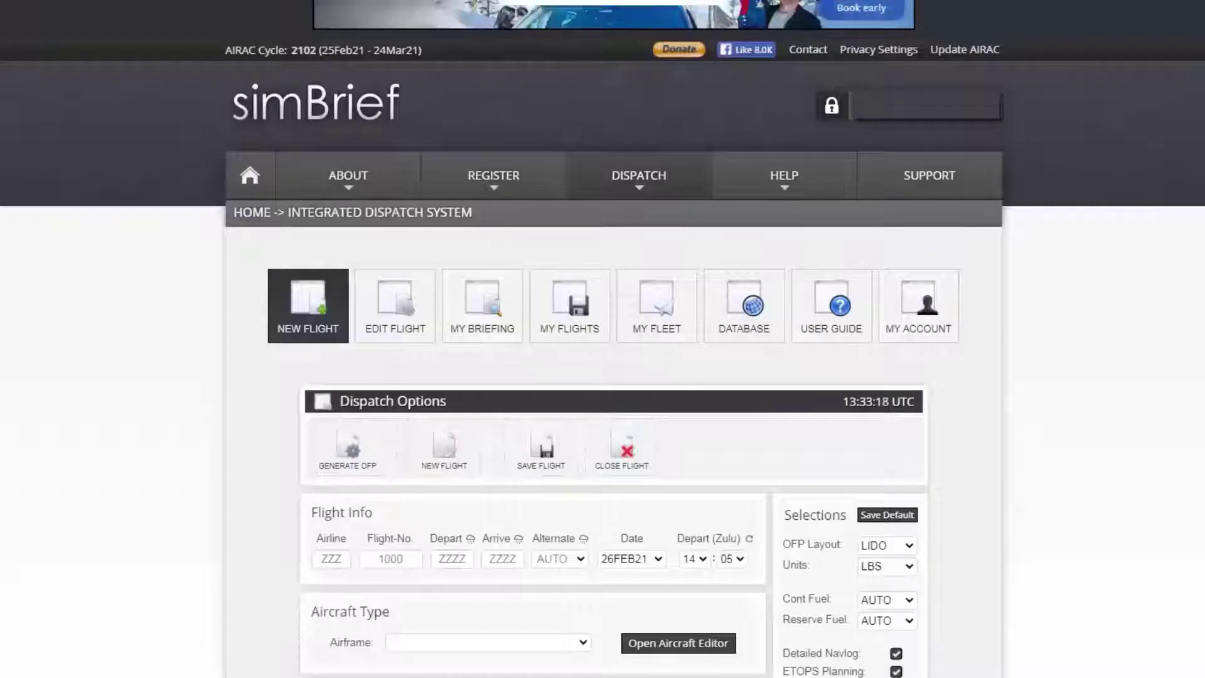
pyautogui.scroll(-1, 602, 339)
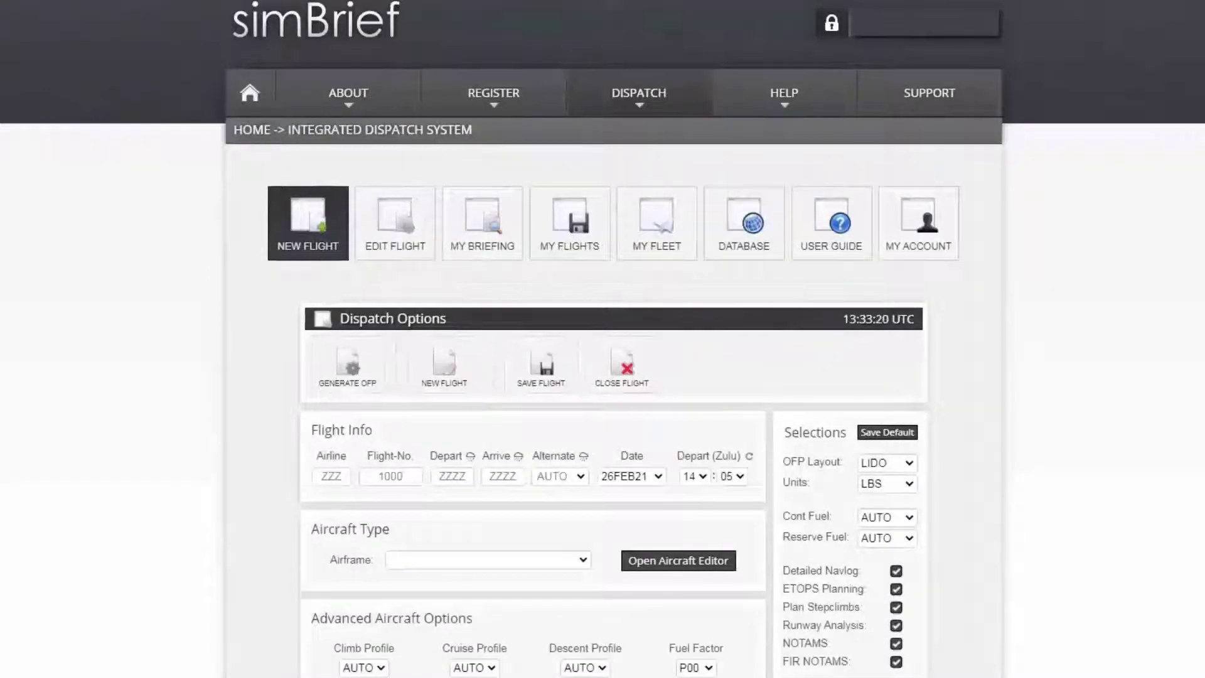
pyautogui.scroll(-4, 602, 339)
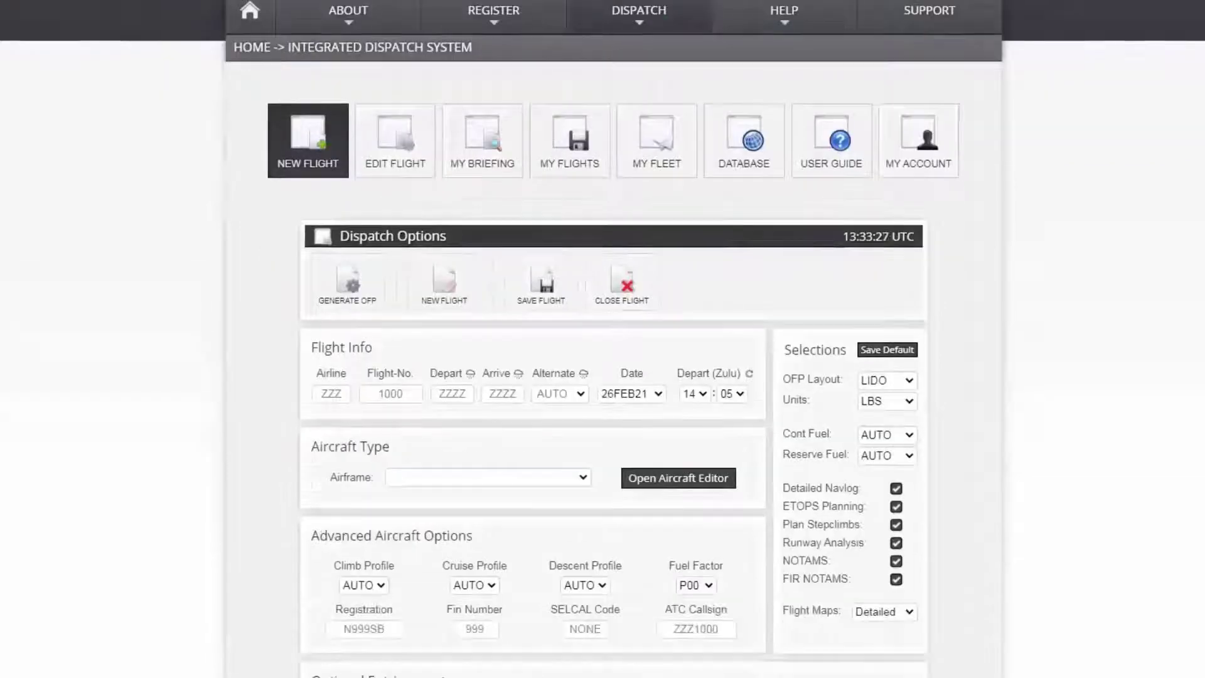
pyautogui.scroll(-2, 612, 339)
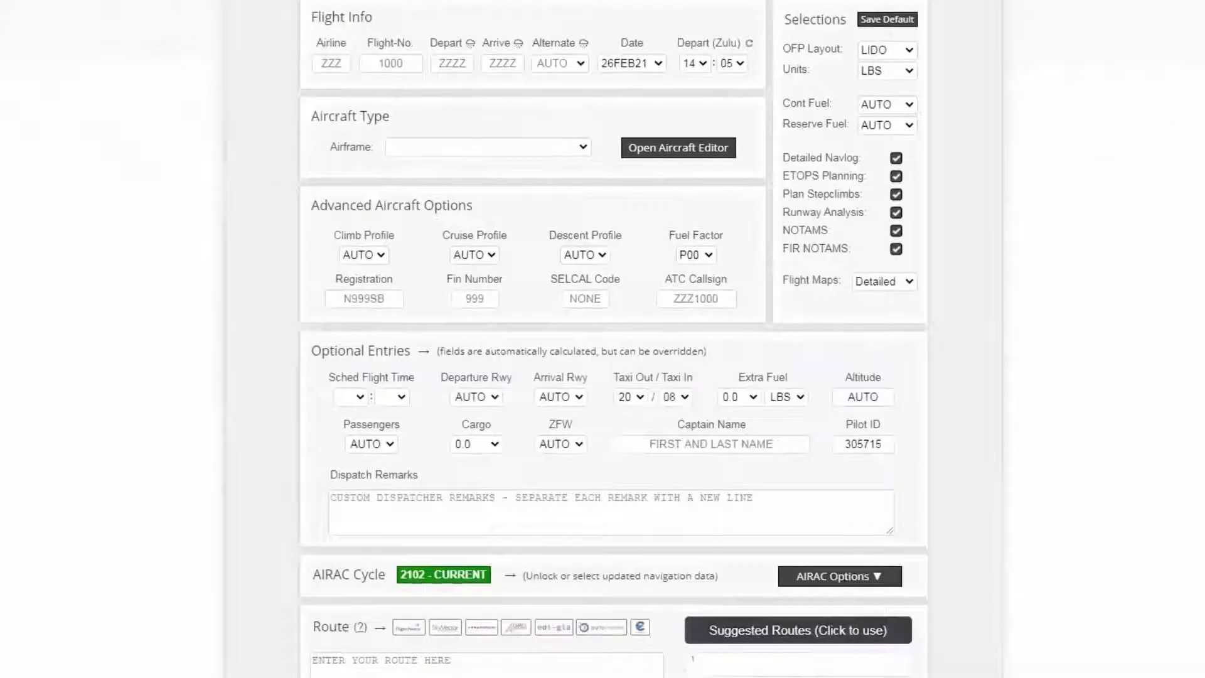
pyautogui.scroll(-2, 612, 339)
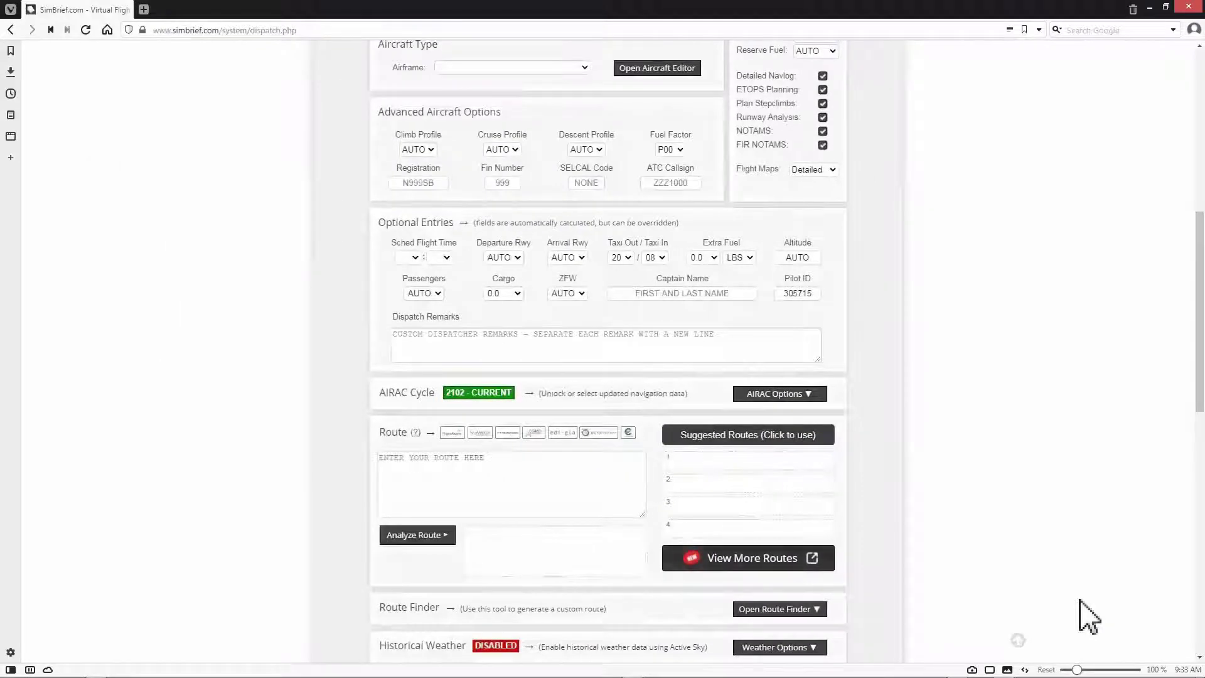
pyautogui.scroll(1, 1089, 618)
pyautogui.scroll(3, 1089, 618)
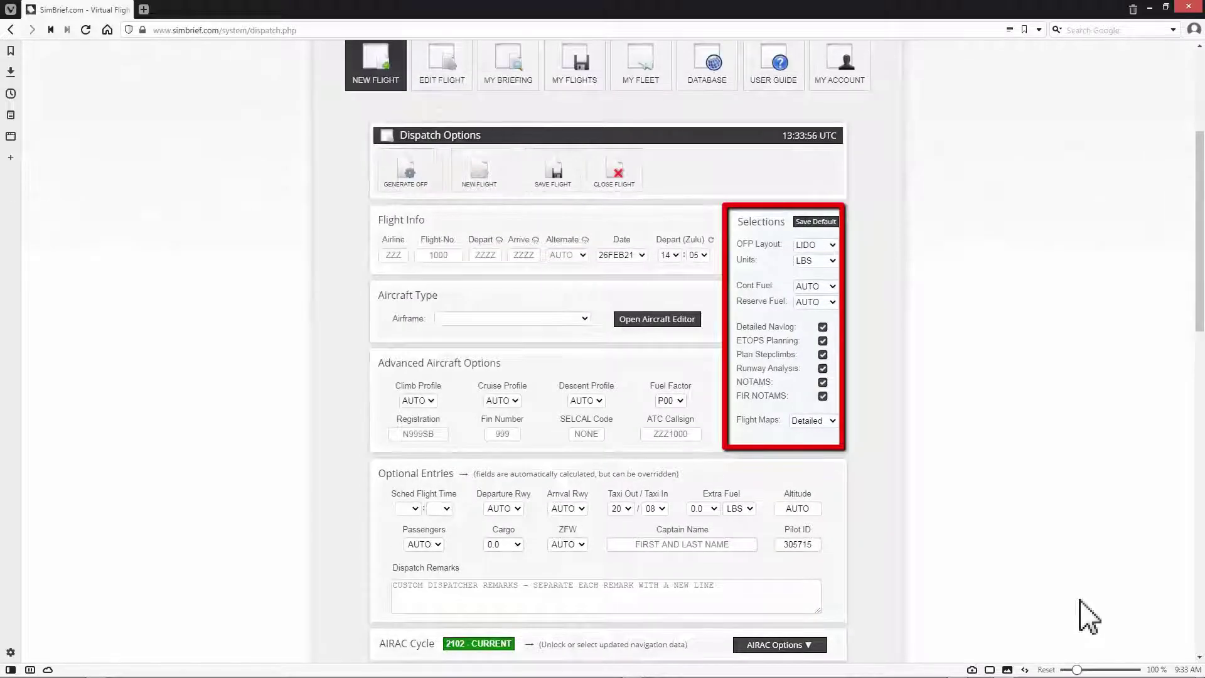
pyautogui.scroll(-1, 1088, 618)
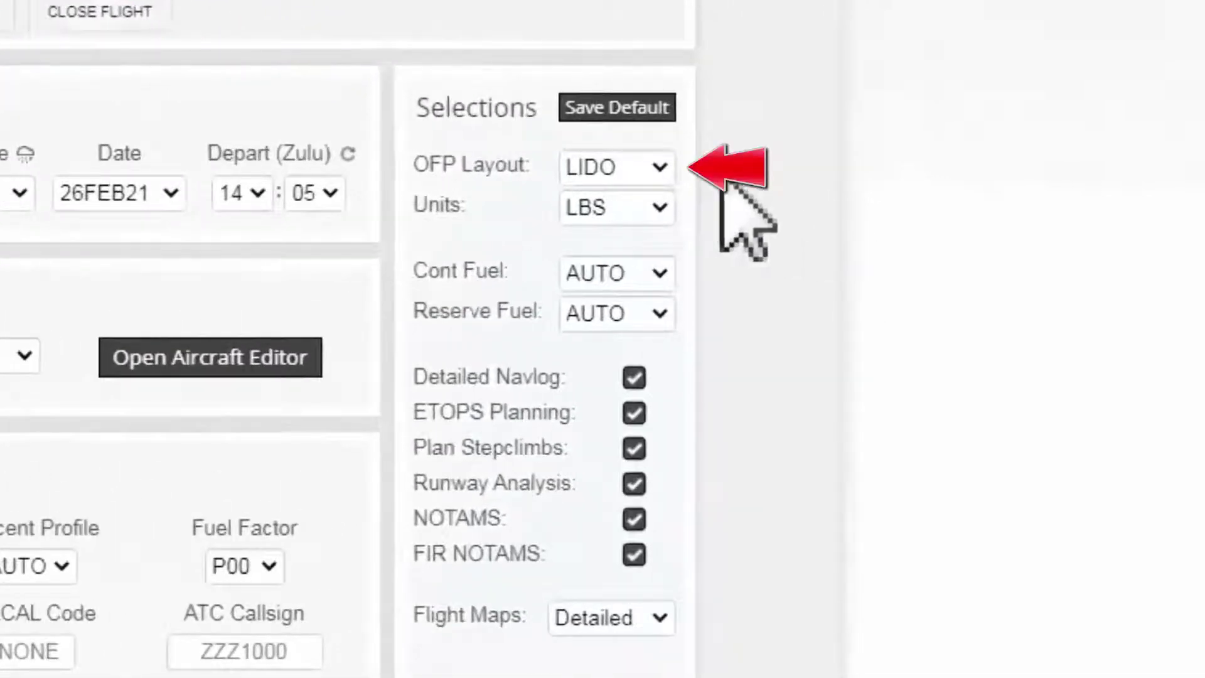
pyautogui.click(658, 167)
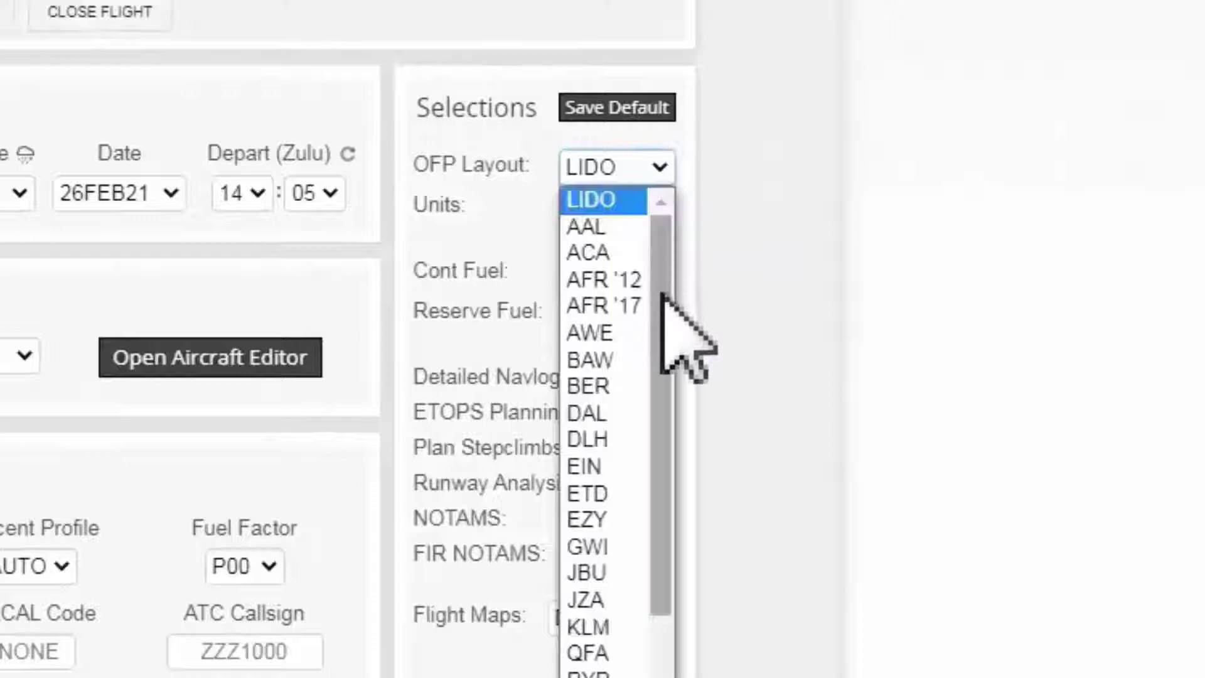
pyautogui.scroll(-1, 662, 295)
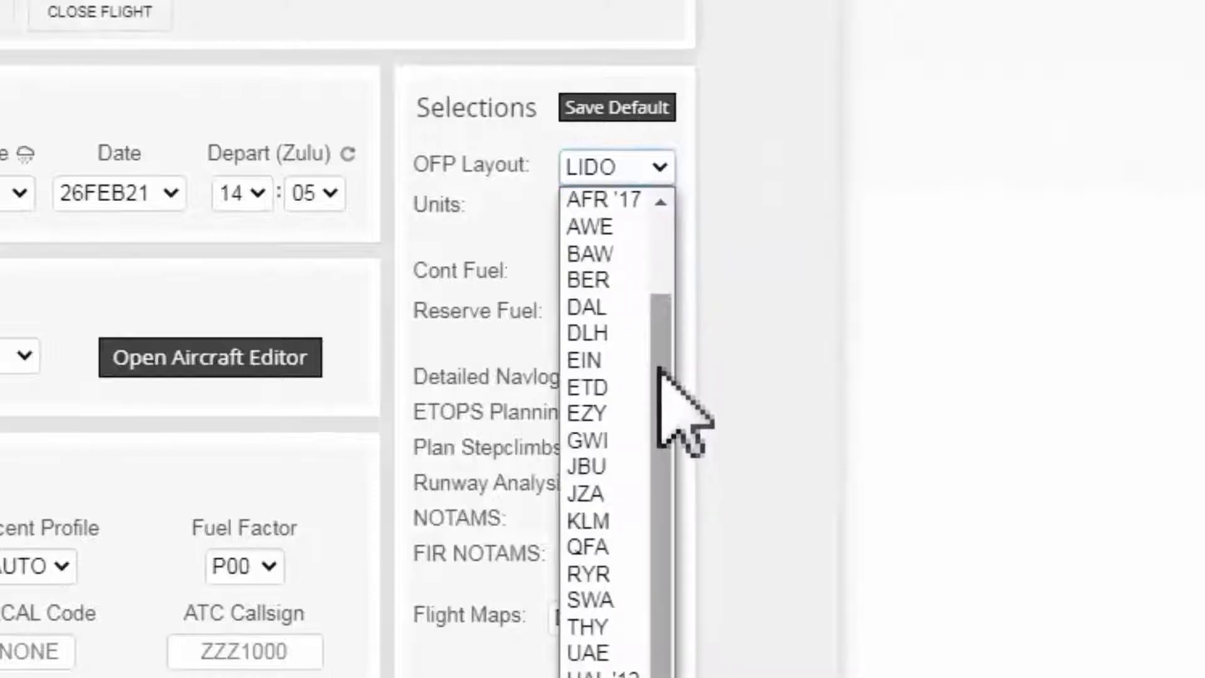
pyautogui.scroll(2, 659, 370)
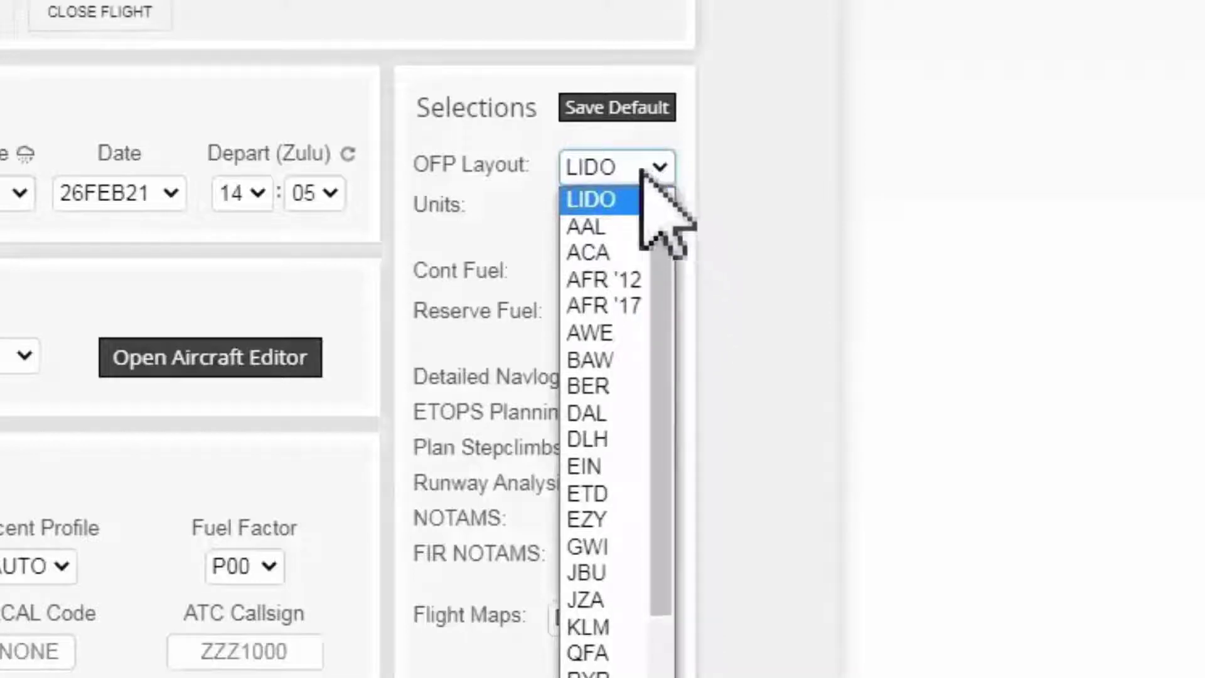
pyautogui.click(615, 200)
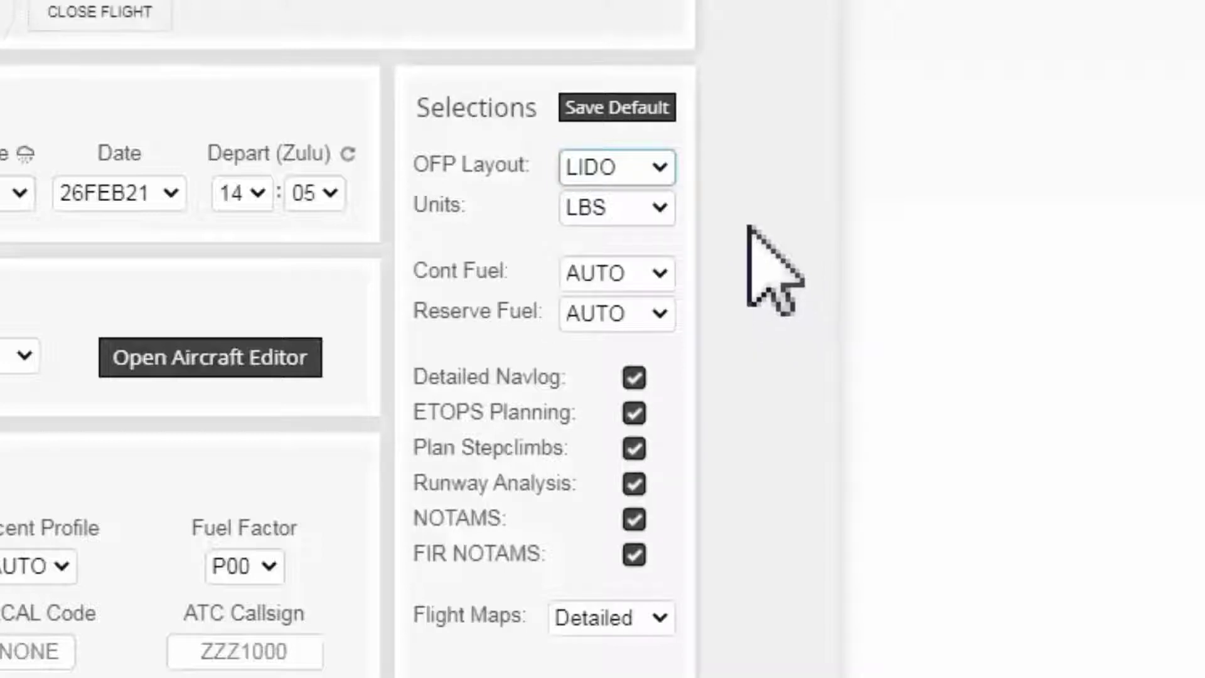
pyautogui.click(665, 208)
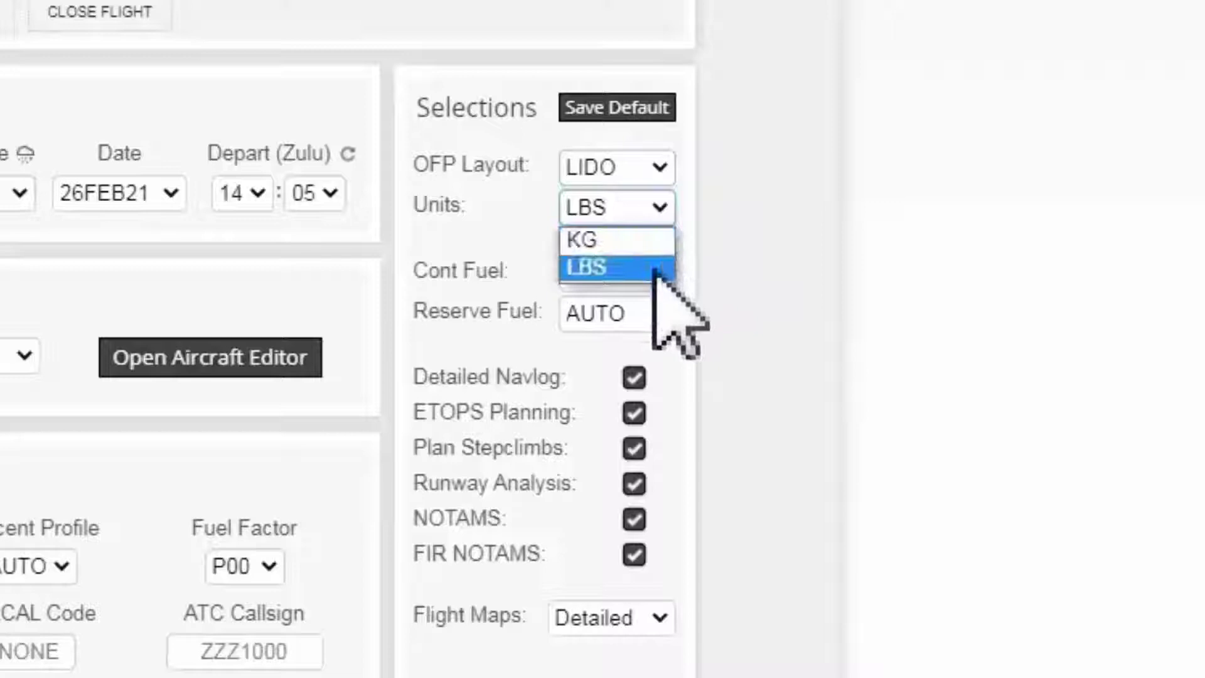
pyautogui.click(667, 270)
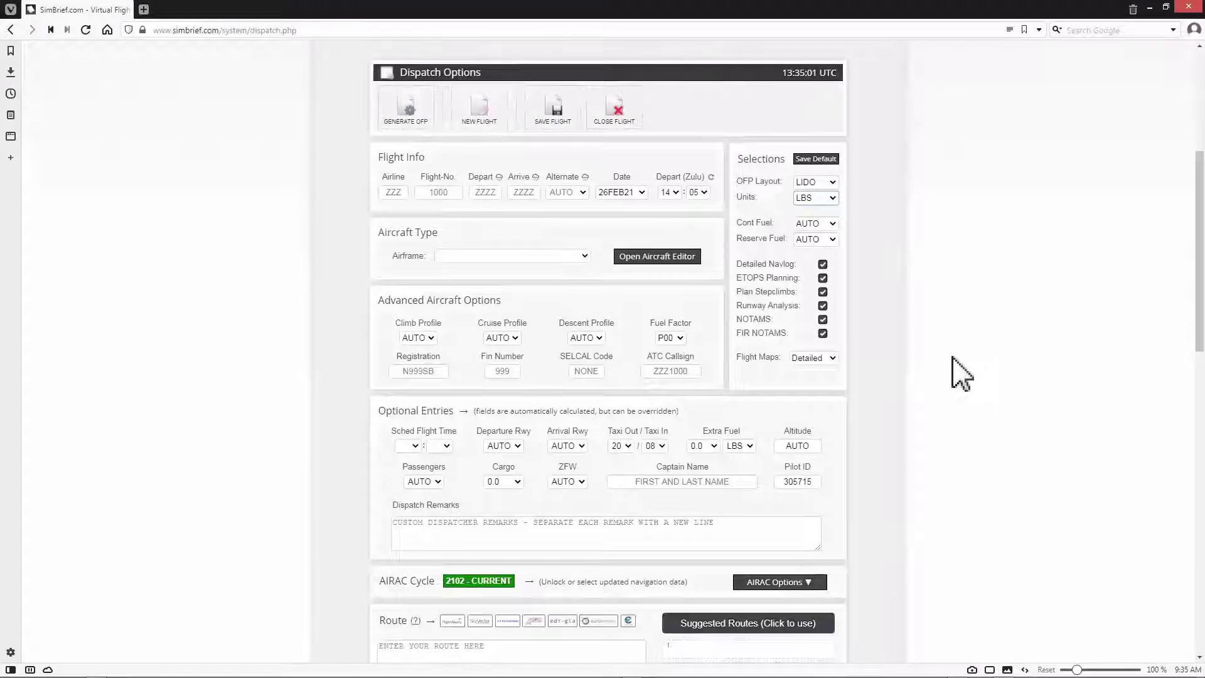
# - Enter flight ABC 123 departing CYHZ and arriving CYVR
pyautogui.scroll(1, 954, 371)
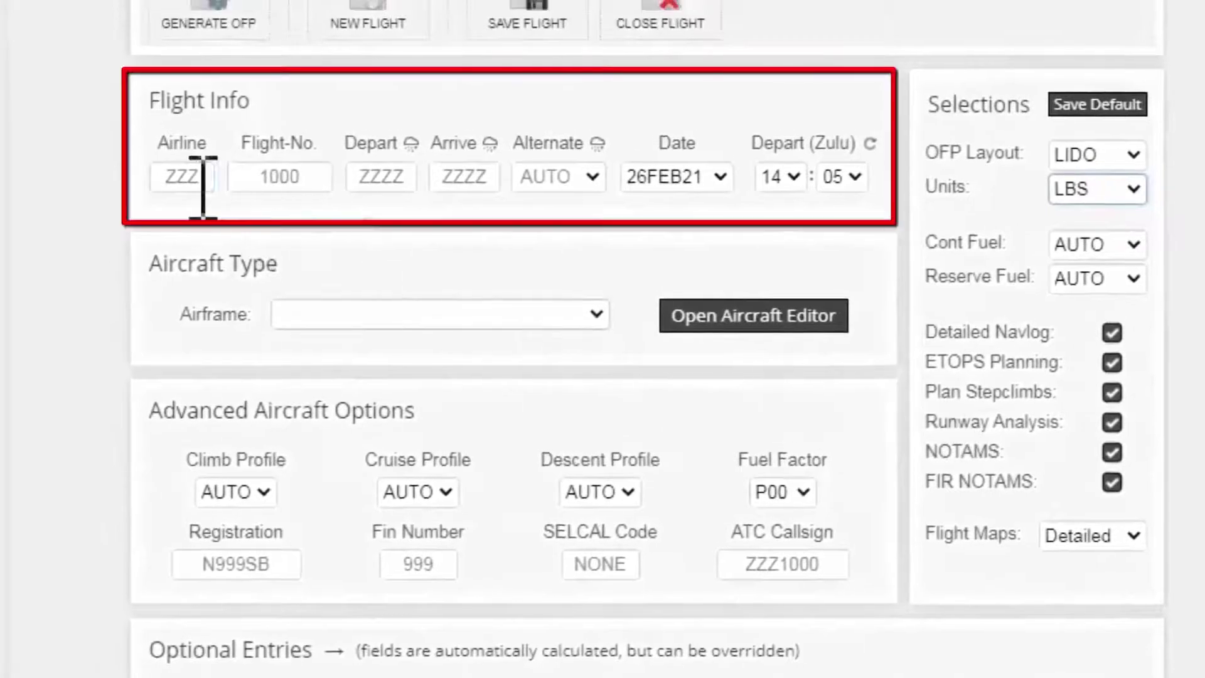
pyautogui.click(177, 88)
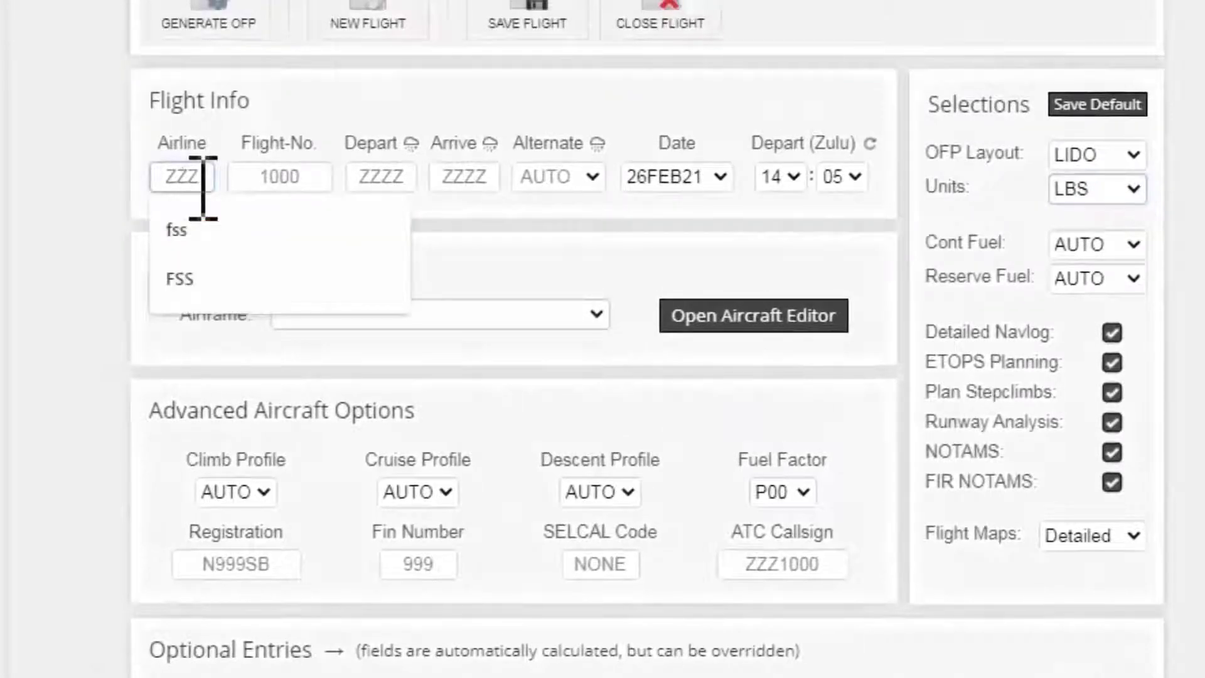
pyautogui.write('A')
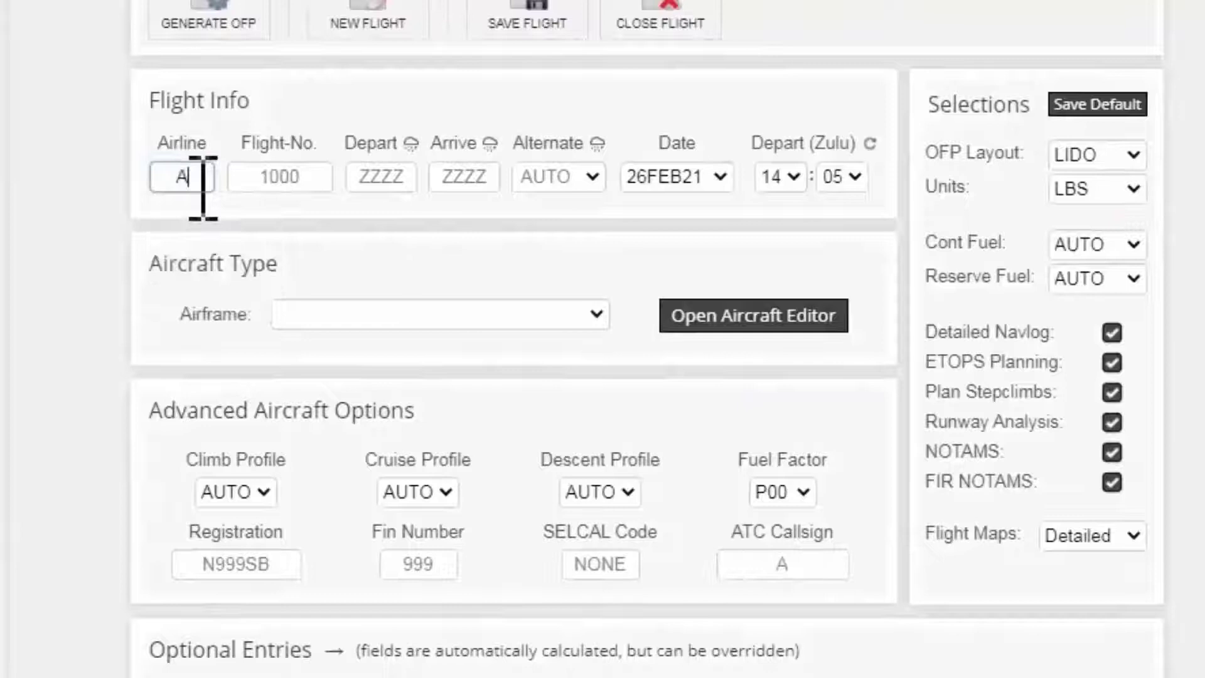
pyautogui.write('BC')
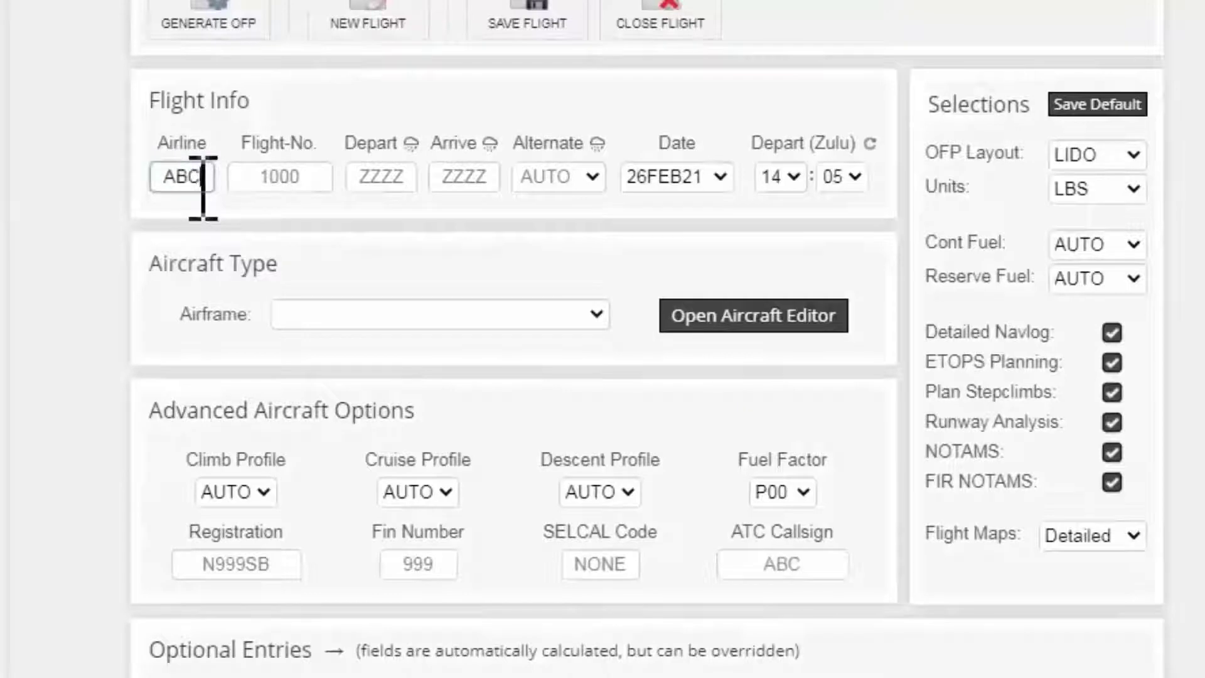
pyautogui.click(254, 182)
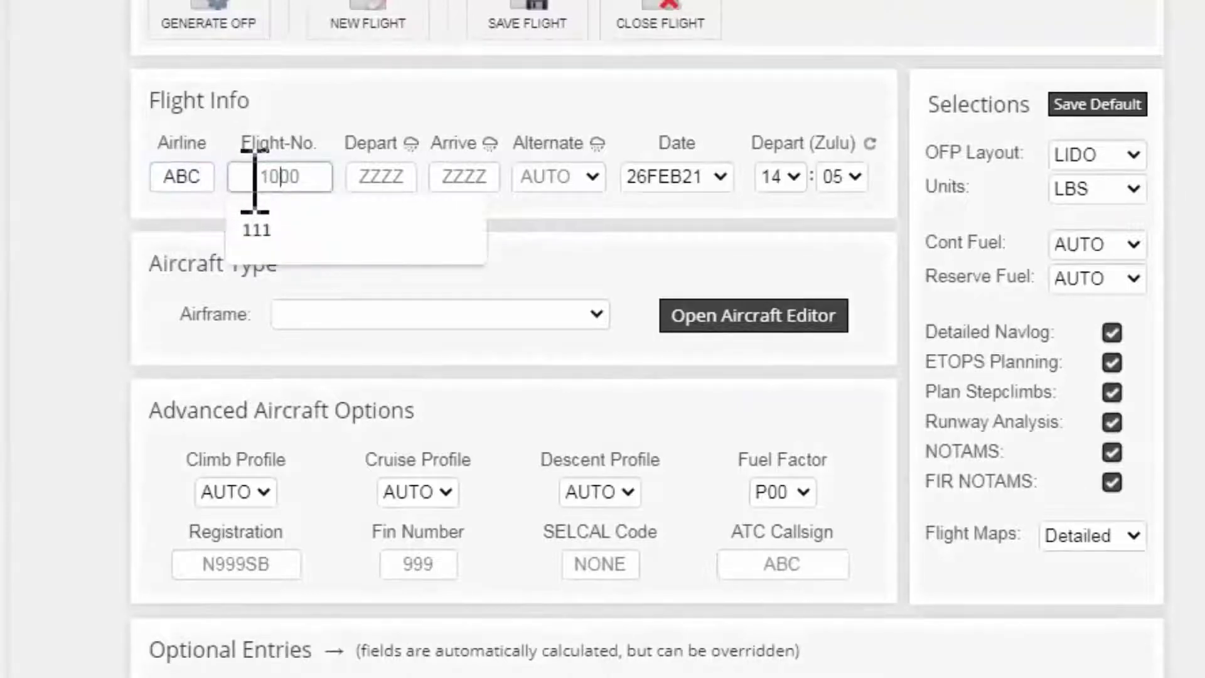
pyautogui.write('123')
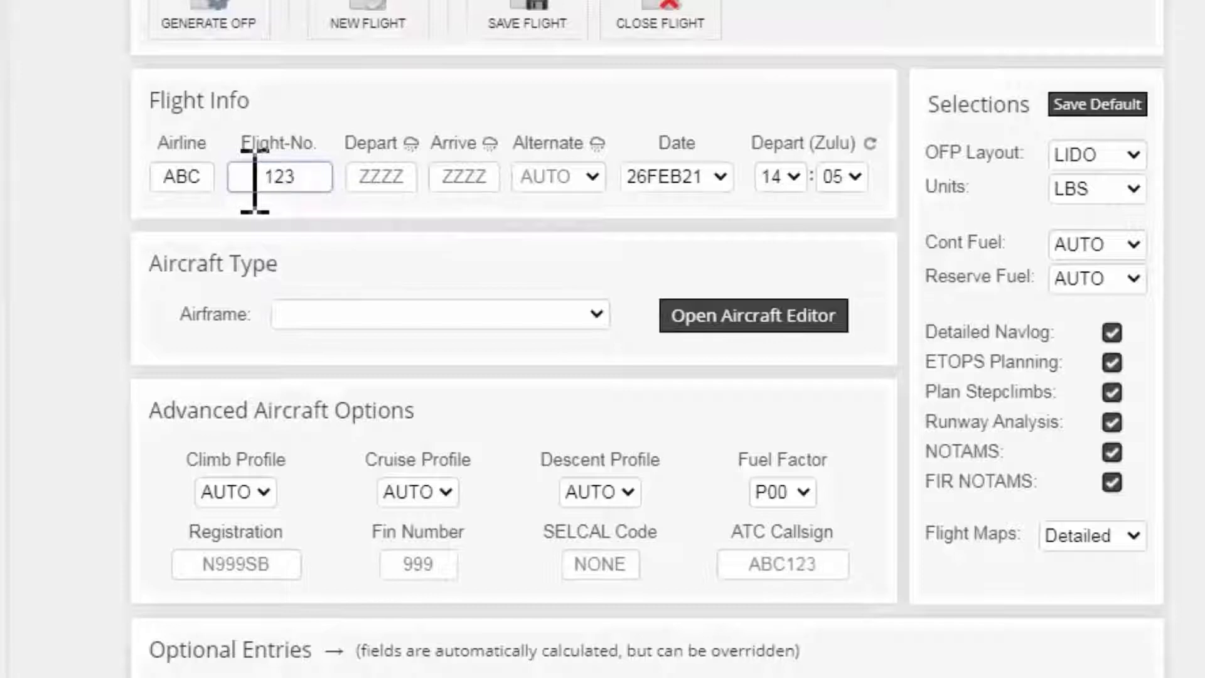
pyautogui.click(392, 182)
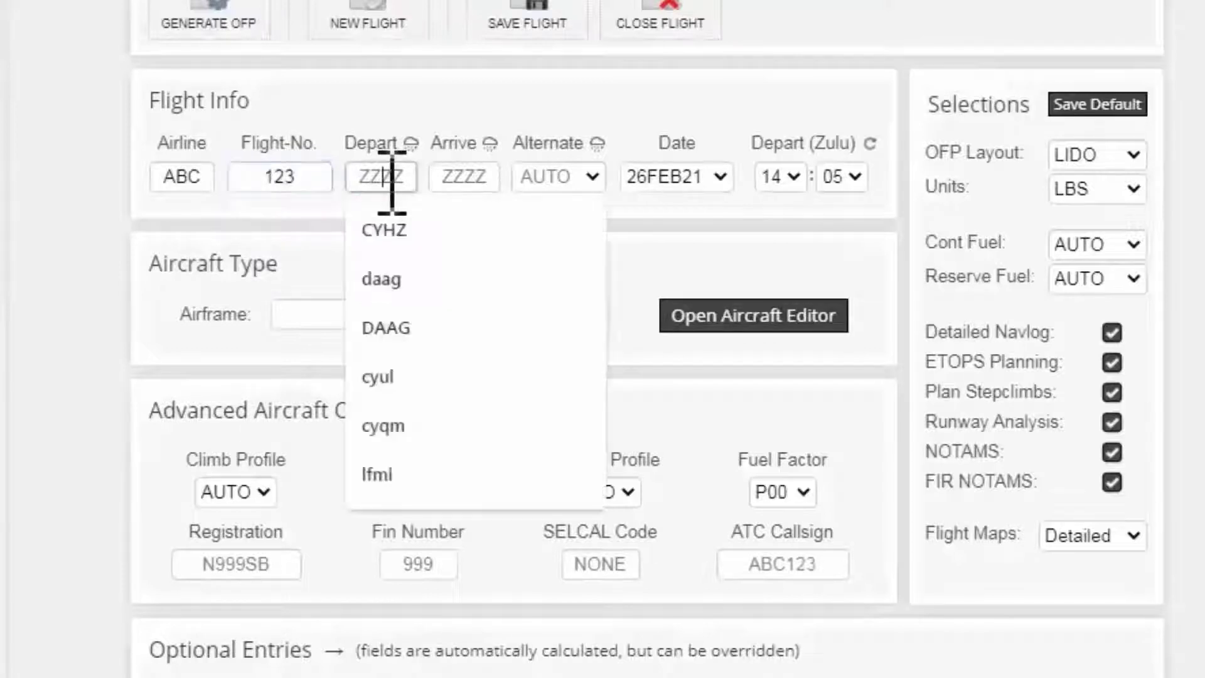
pyautogui.write('CYHZ')
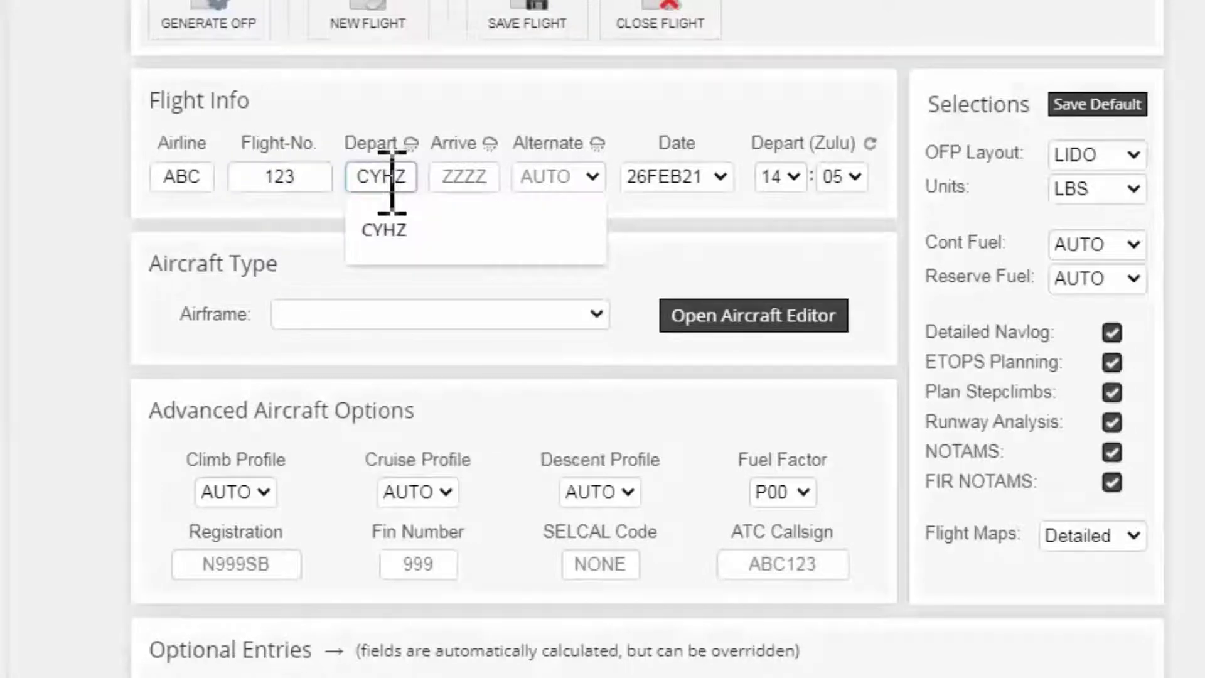
pyautogui.click(453, 179)
pyautogui.write('CY')
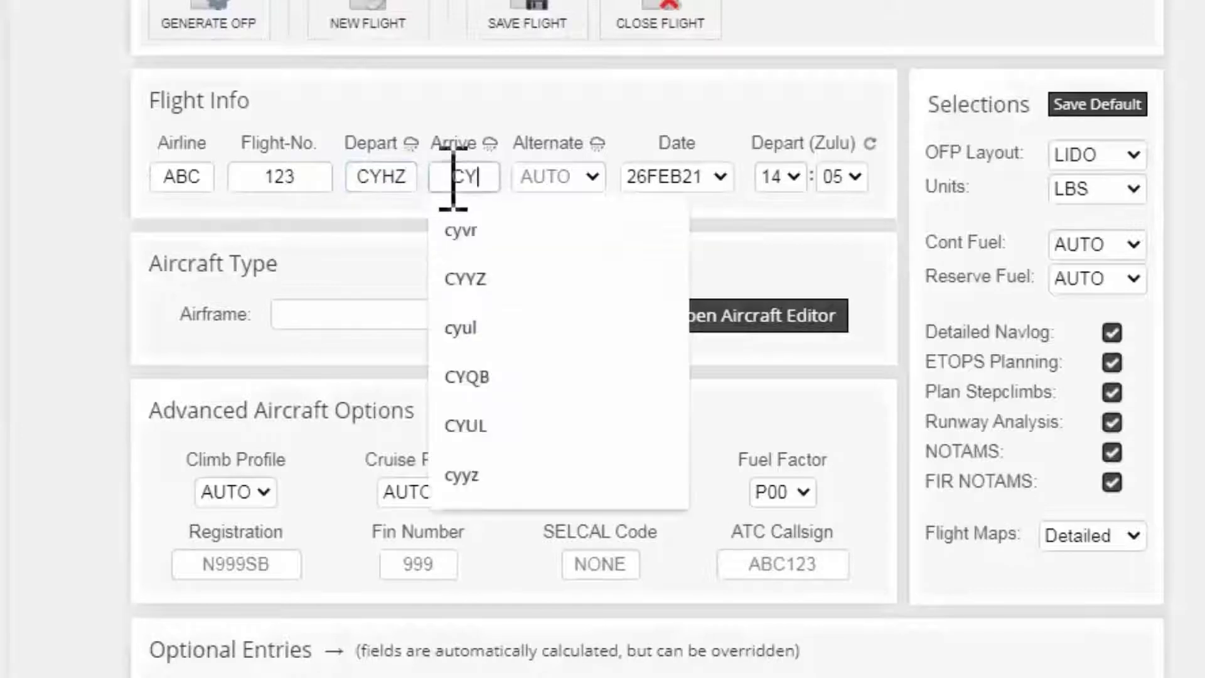
pyautogui.write('VR')
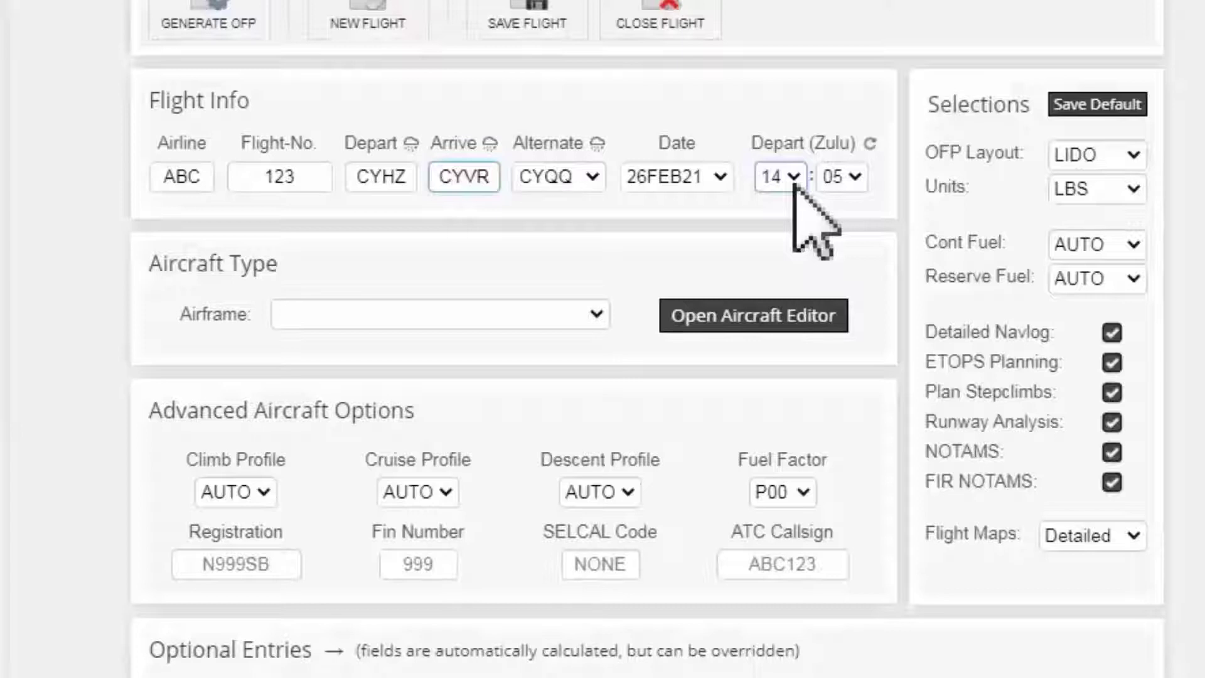
# - Set the departure minutes to 35 for a 14:35 Zulu departure
pyautogui.click(854, 183)
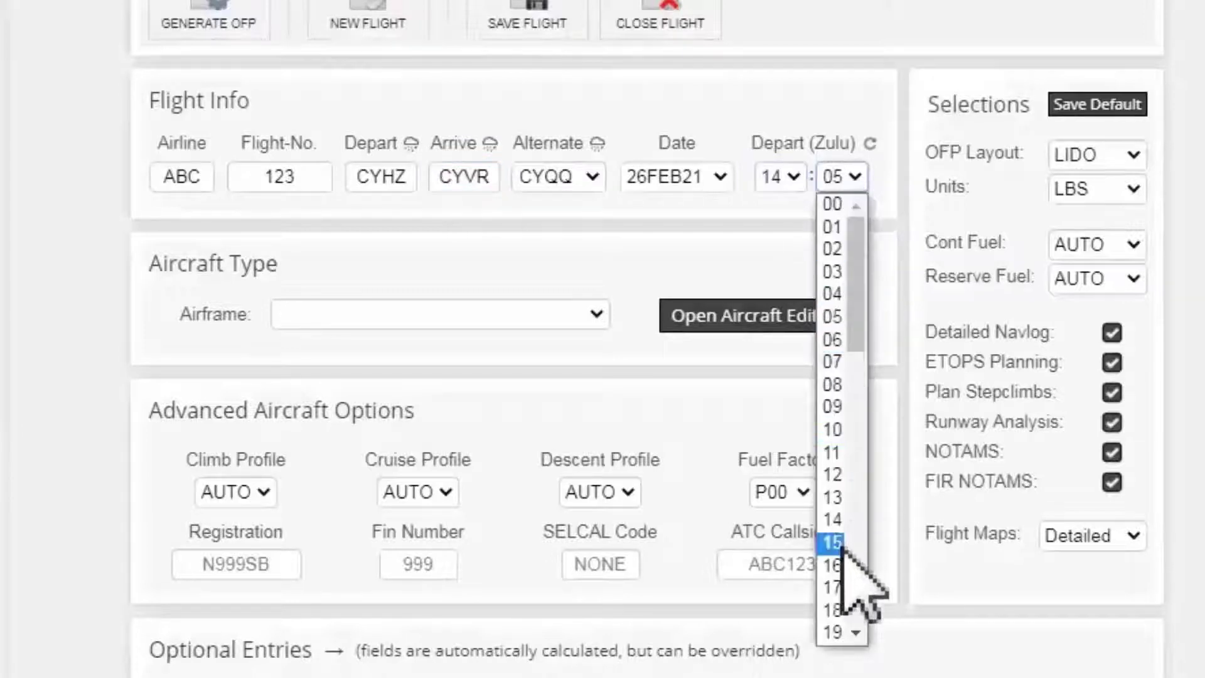
pyautogui.scroll(-5, 844, 539)
pyautogui.click(844, 450)
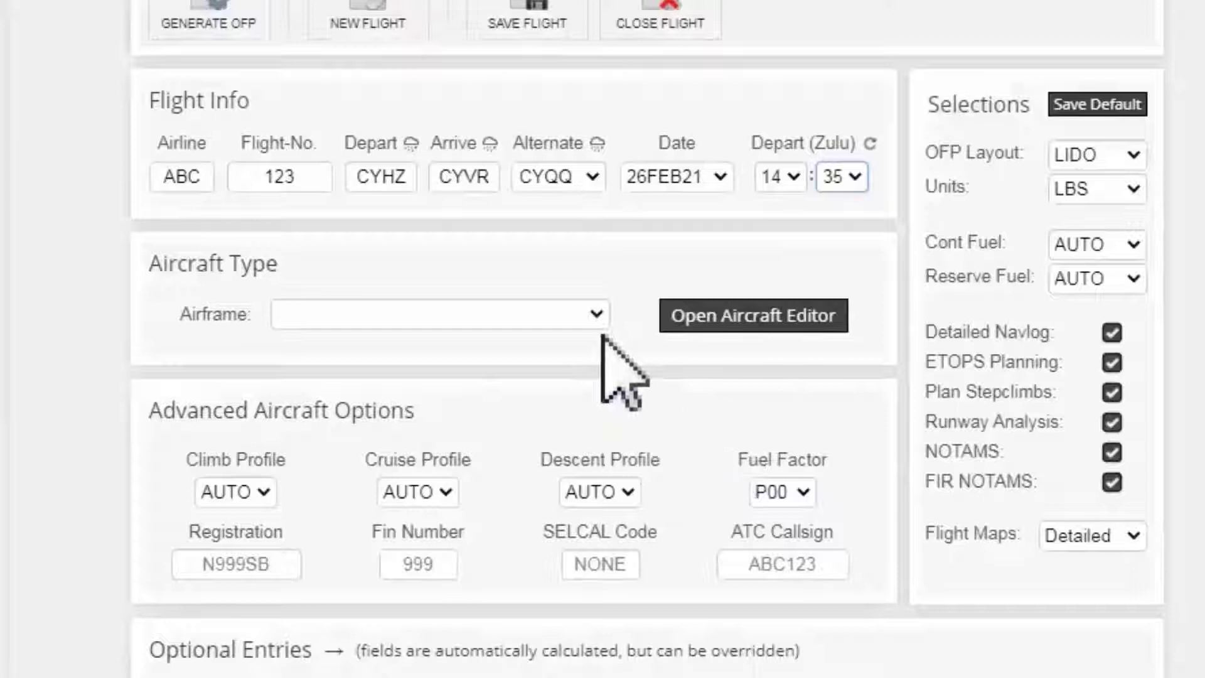
# - Select the FSS004 - B747-400 airframe so registration and runways 32/26L fill in
pyautogui.click(596, 315)
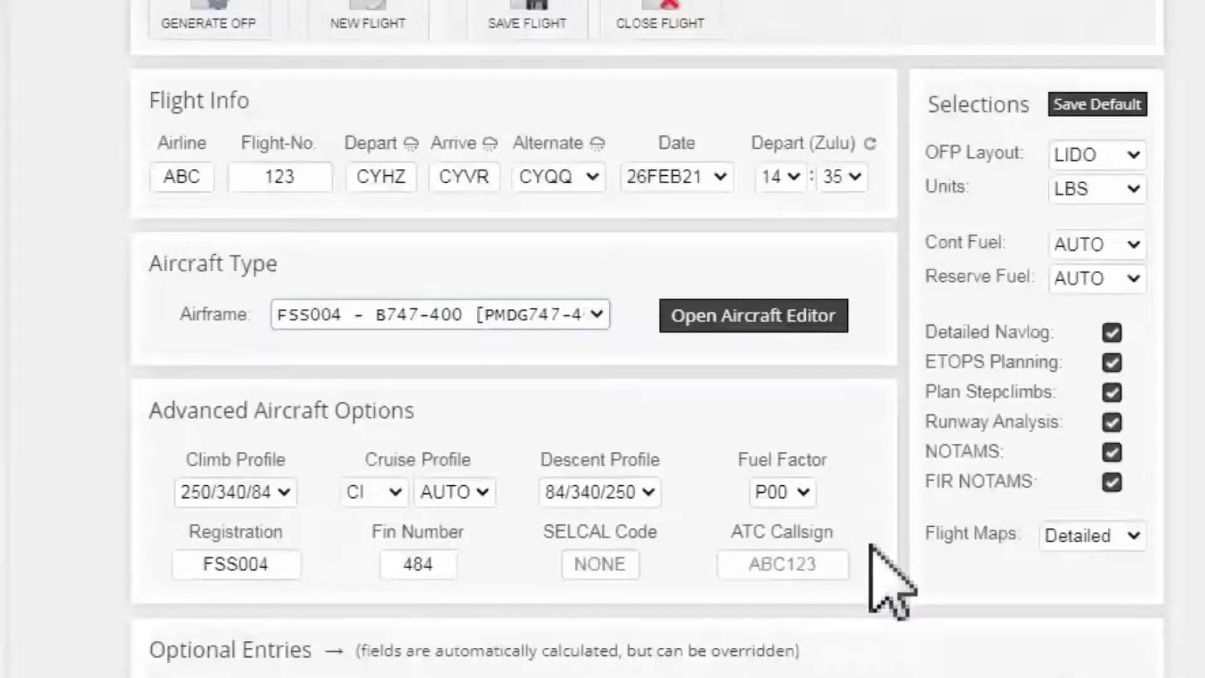
pyautogui.scroll(-4, 874, 558)
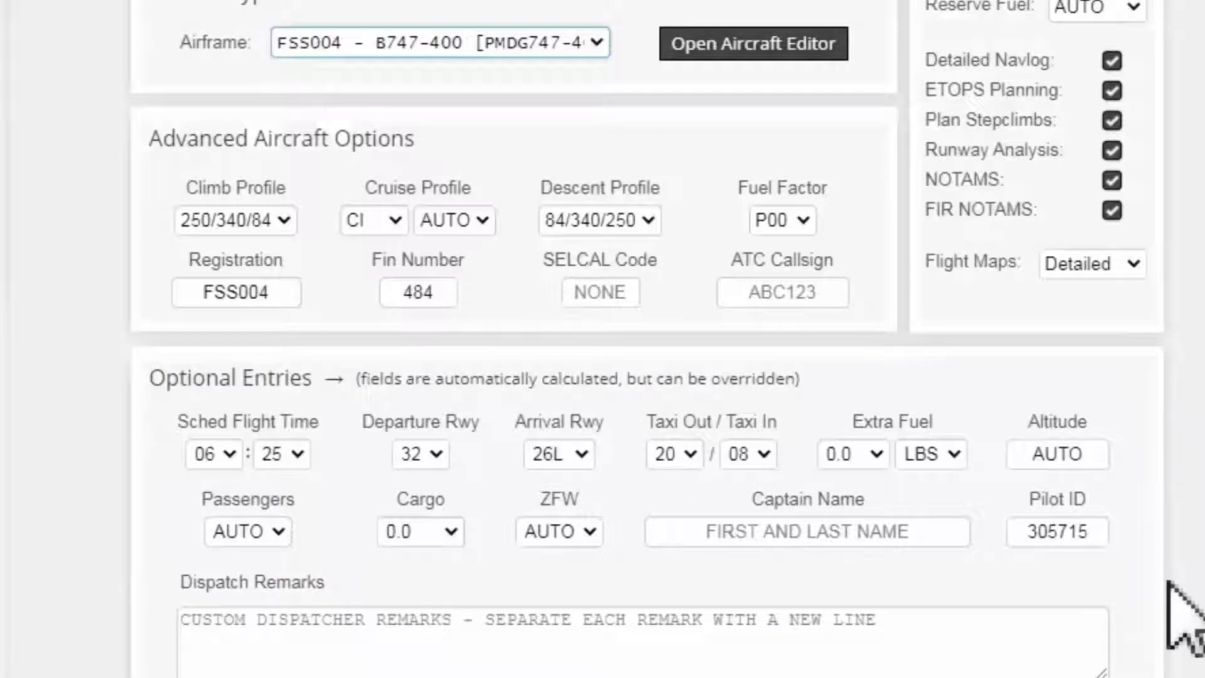
pyautogui.scroll(-6, 1171, 586)
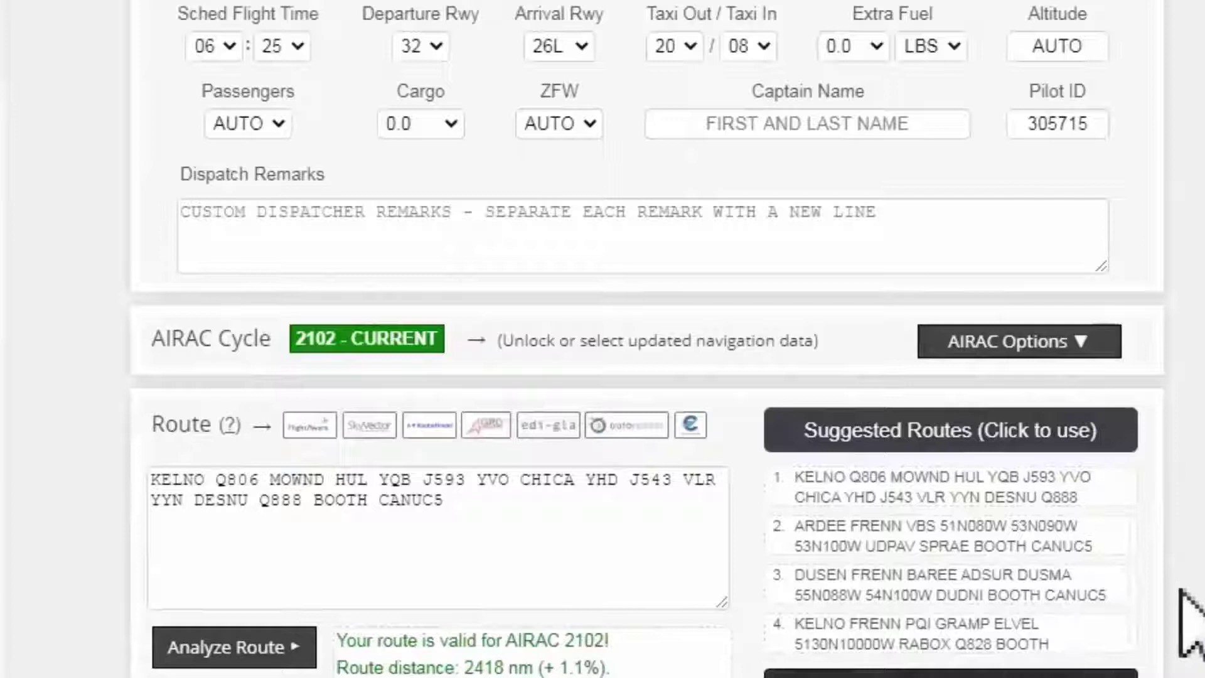
pyautogui.scroll(-2, 1173, 585)
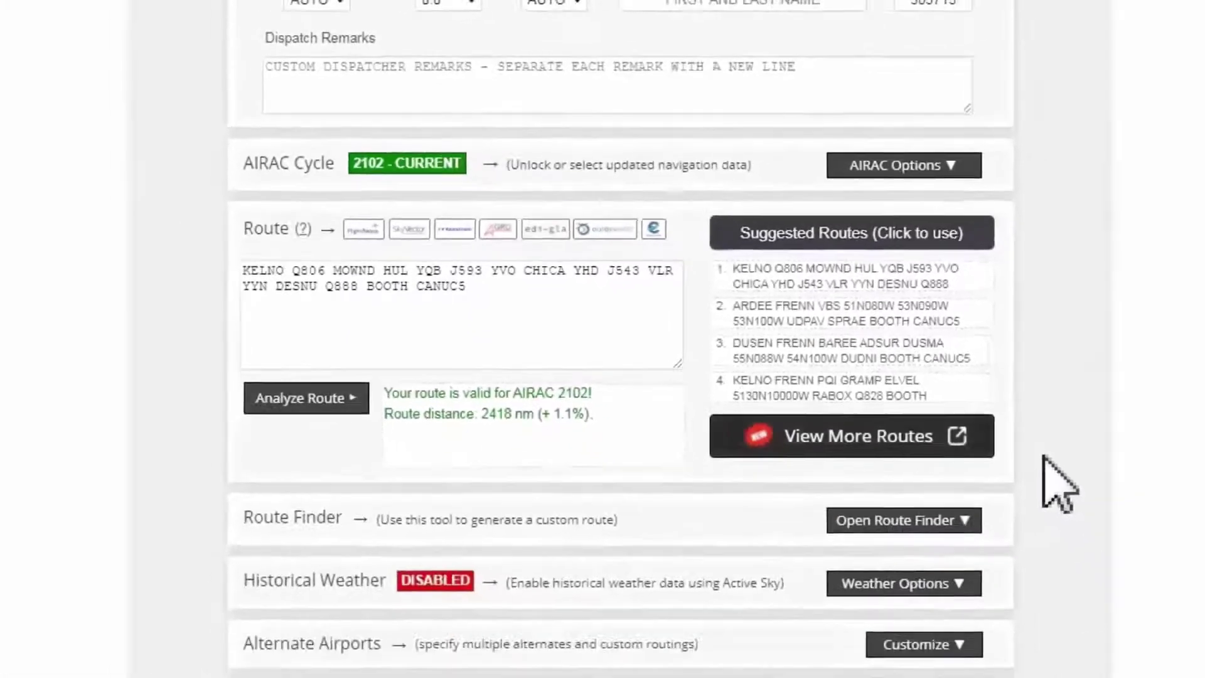
pyautogui.scroll(-6, 1045, 474)
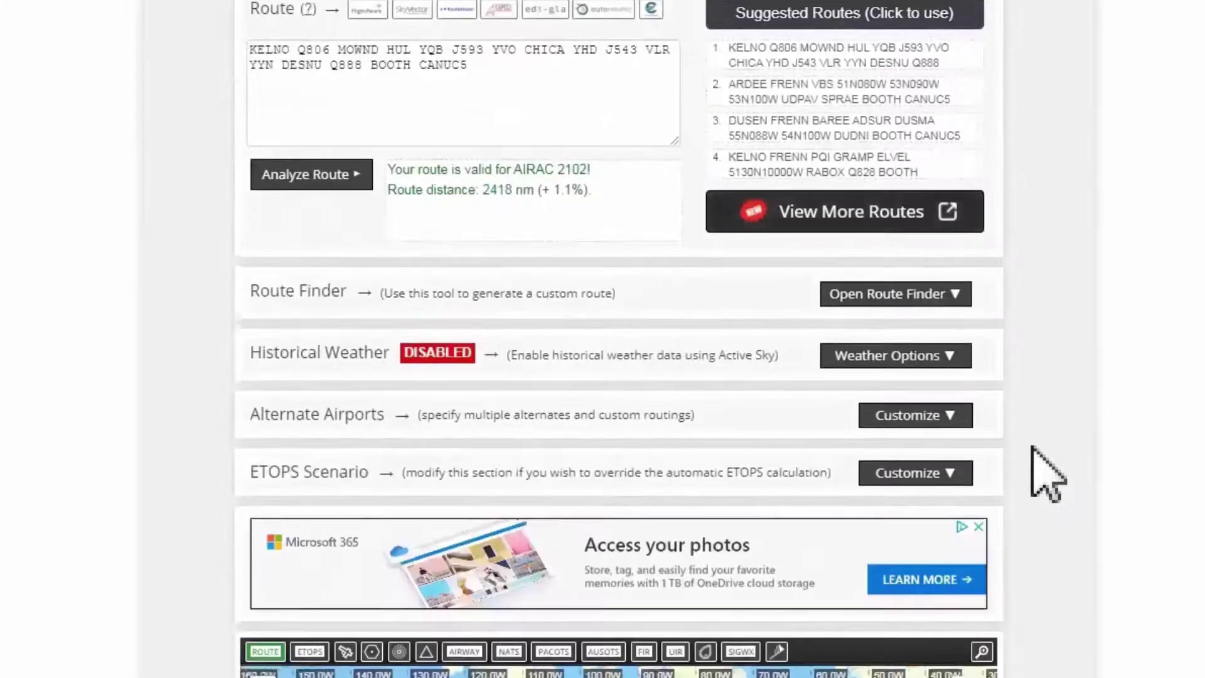
pyautogui.scroll(-6, 1044, 474)
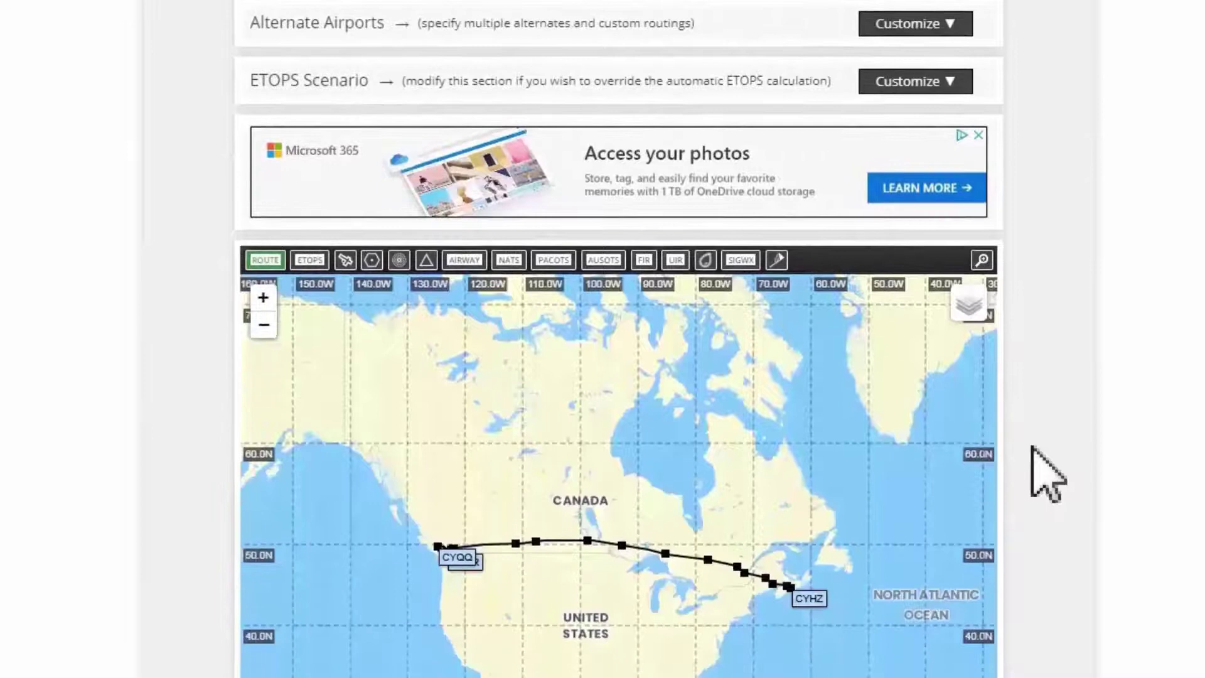
pyautogui.scroll(-1, 1048, 473)
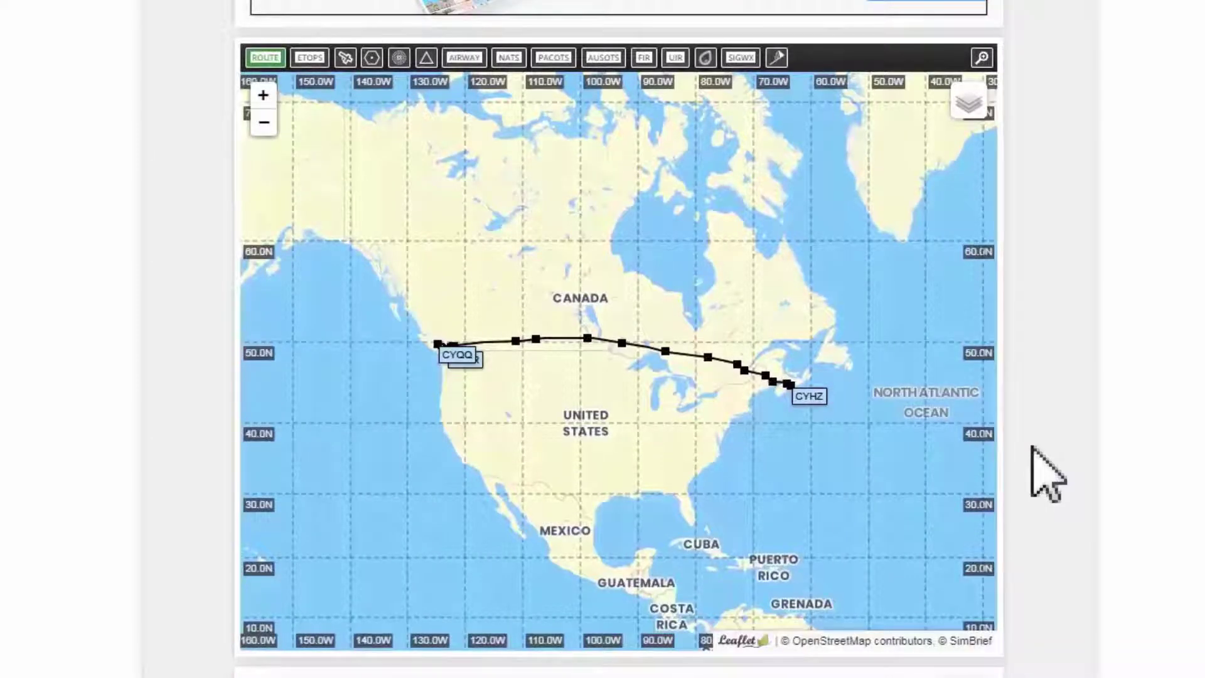
pyautogui.scroll(13, 1045, 473)
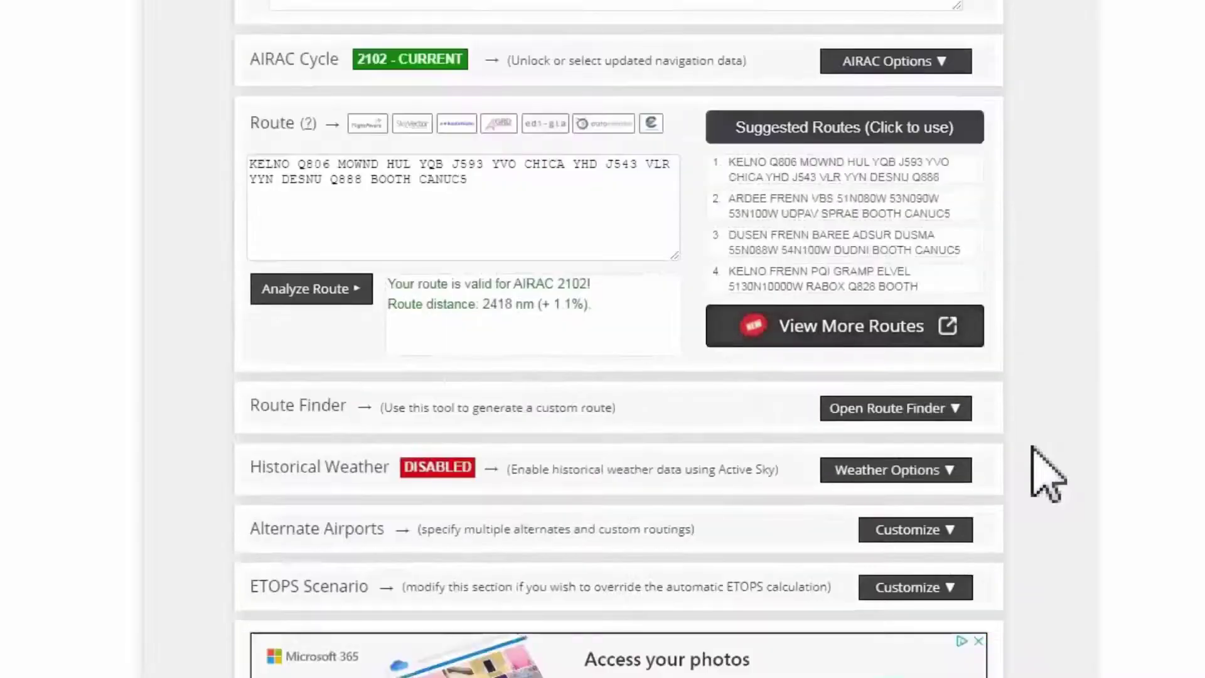
pyautogui.scroll(10, 1048, 474)
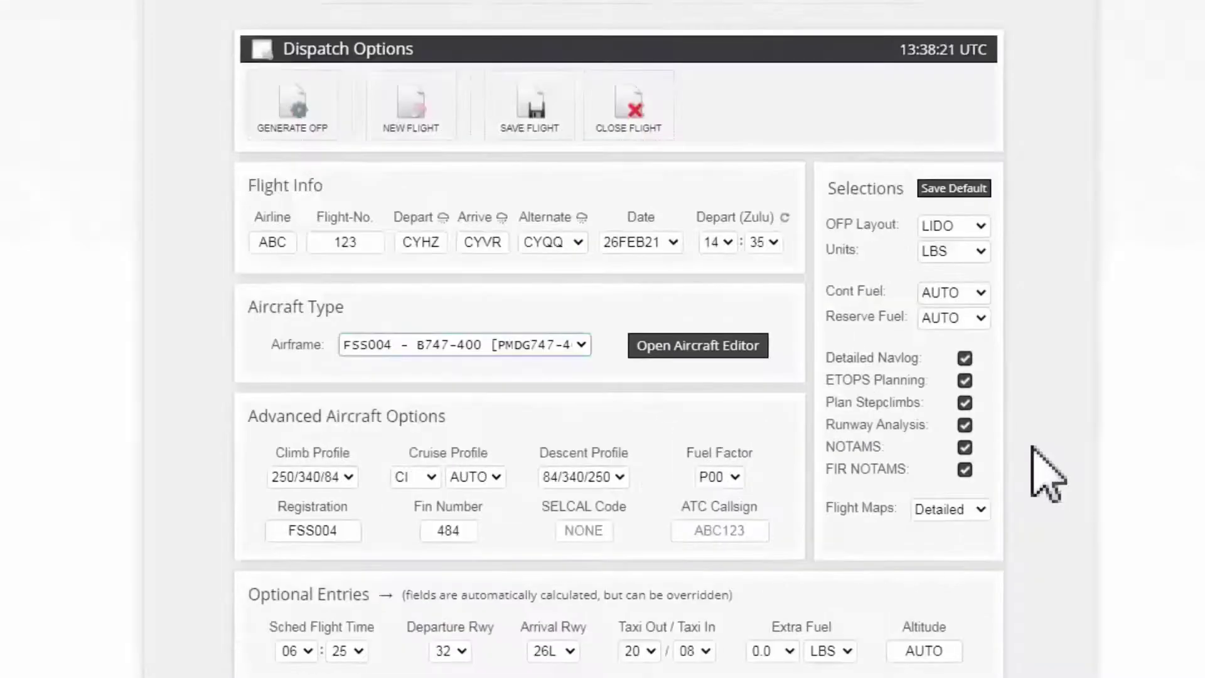
pyautogui.scroll(2, 1047, 474)
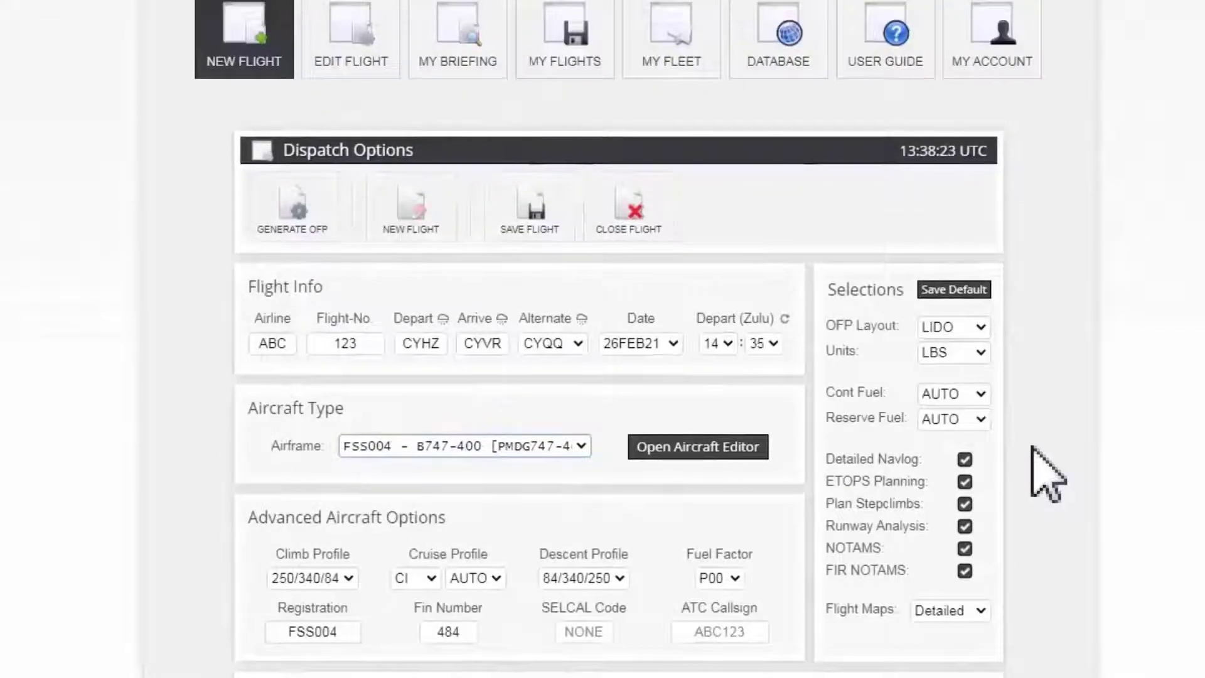
pyautogui.scroll(2, 1046, 474)
# - Generate the OFP, confirming that previous flight plans get overwritten
pyautogui.click(335, 342)
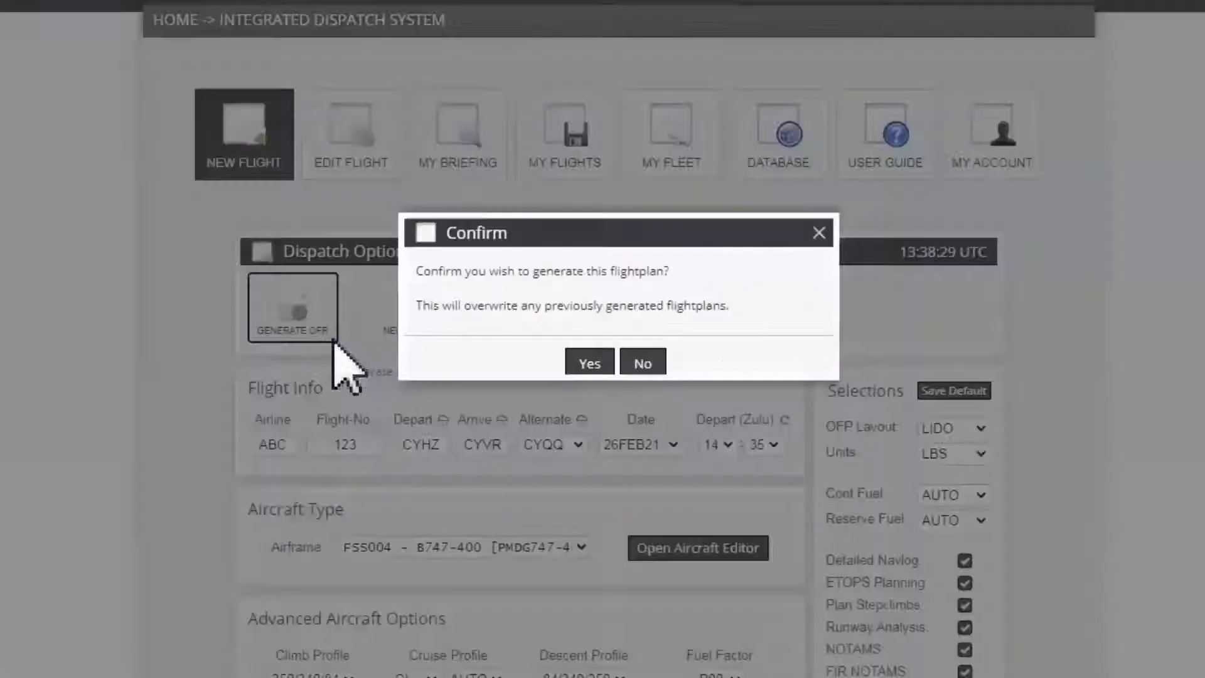
pyautogui.click(607, 368)
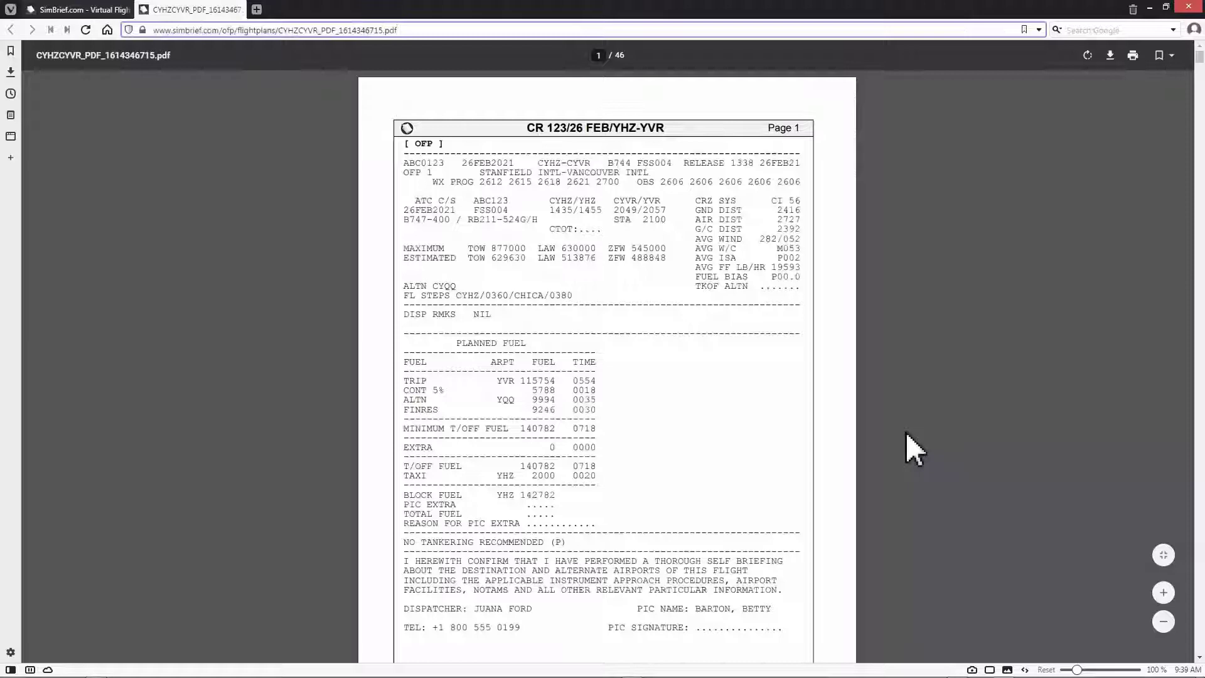
# - Download the CYHZCYVR briefing PDF from the viewer toolbar
pyautogui.moveTo(1123, 74)
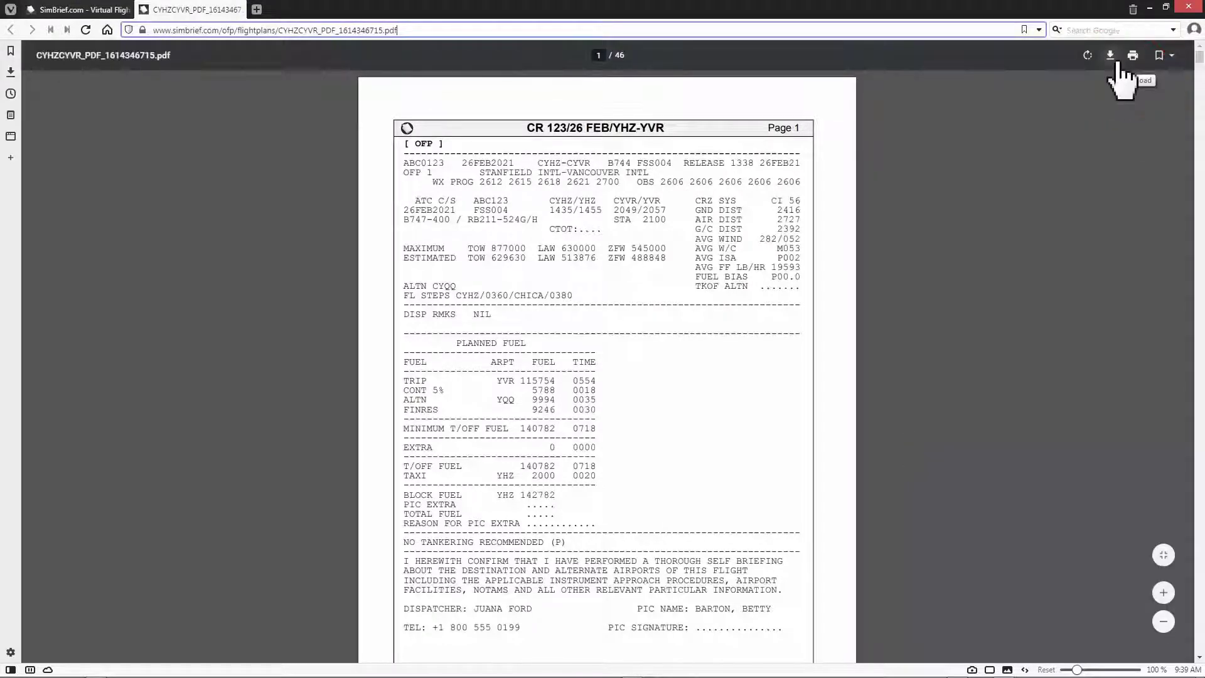
pyautogui.click(1110, 56)
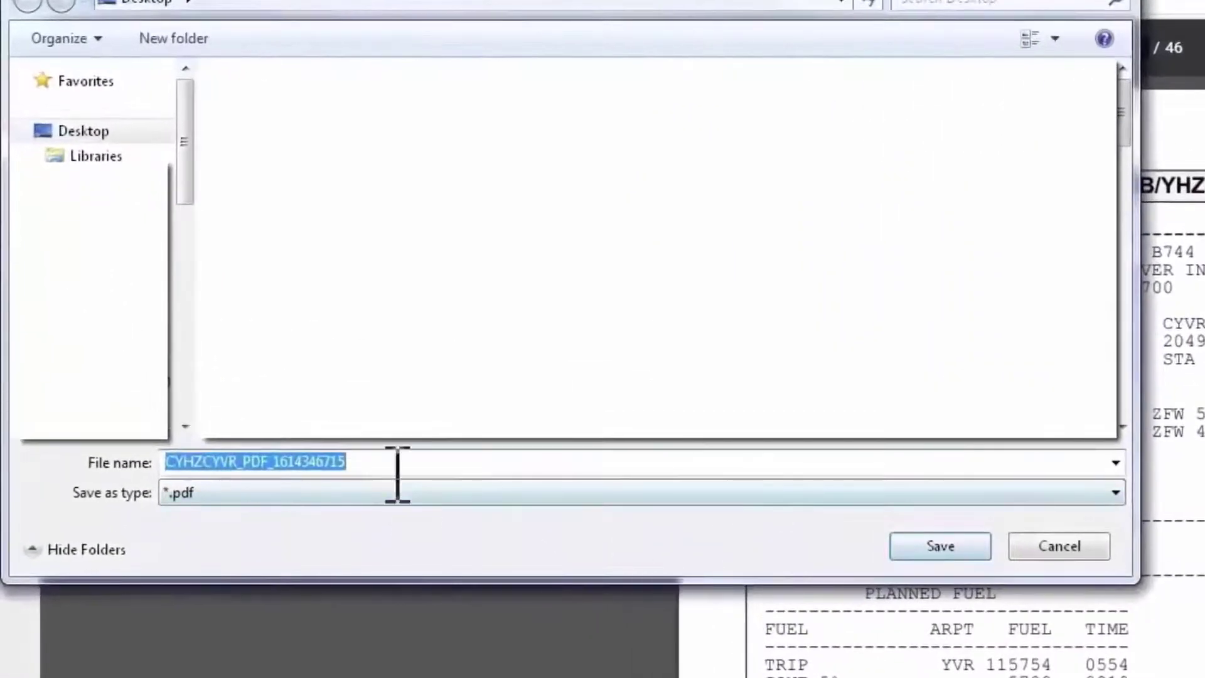
# - Rename the file to CYHZCYVR_PMDG 747.pdf and save it to the Desktop
pyautogui.click(380, 461)
pyautogui.moveTo(380, 461); pyautogui.dragTo(255, 465)
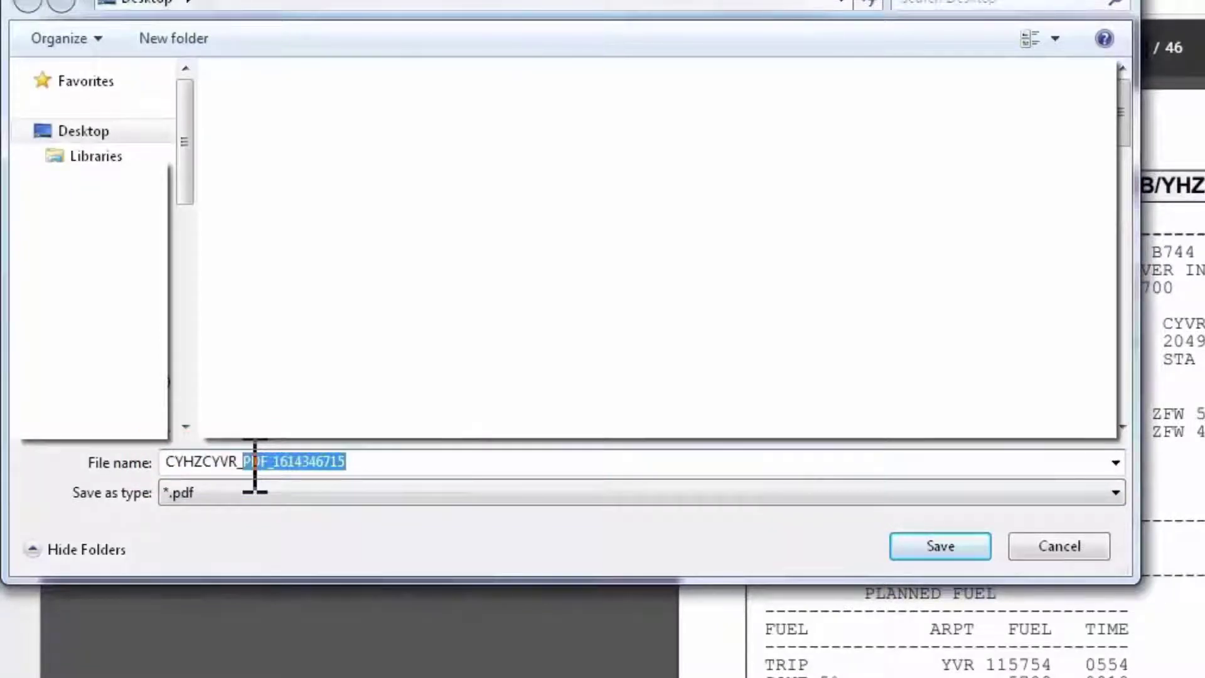
pyautogui.write('pmd')
pyautogui.press('BackSpace')
pyautogui.press('BackSpace')
pyautogui.press('BackSpace')
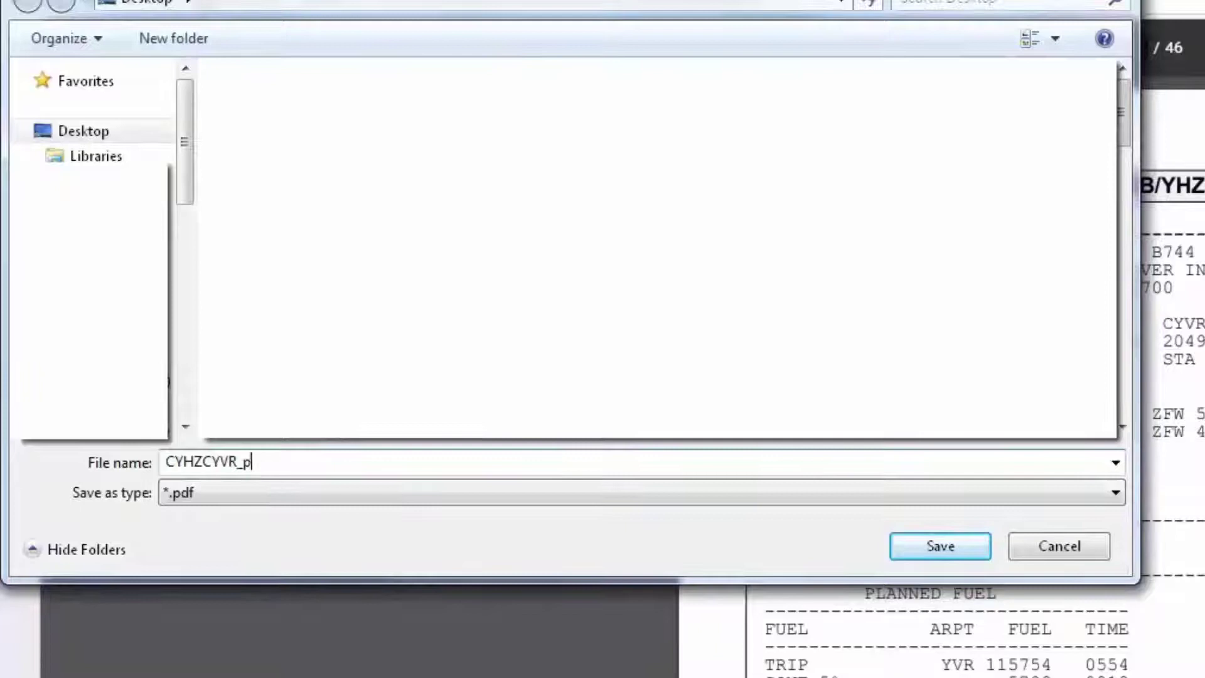
pyautogui.write('PMDG 747')
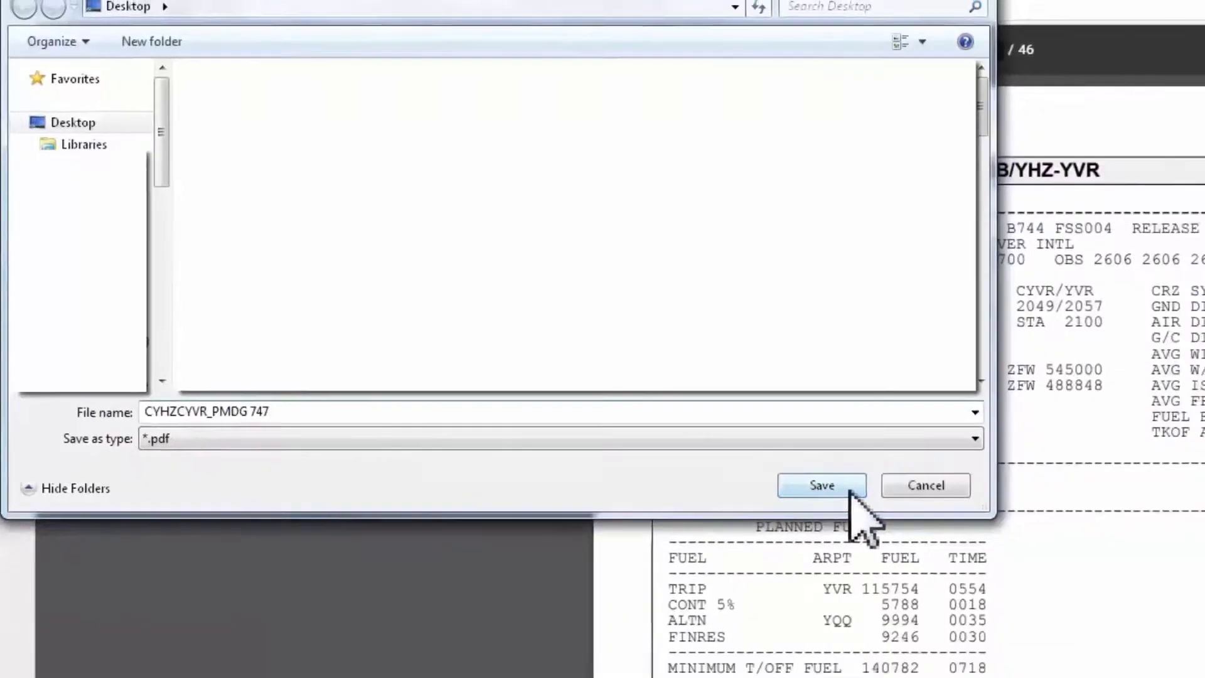
pyautogui.click(849, 490)
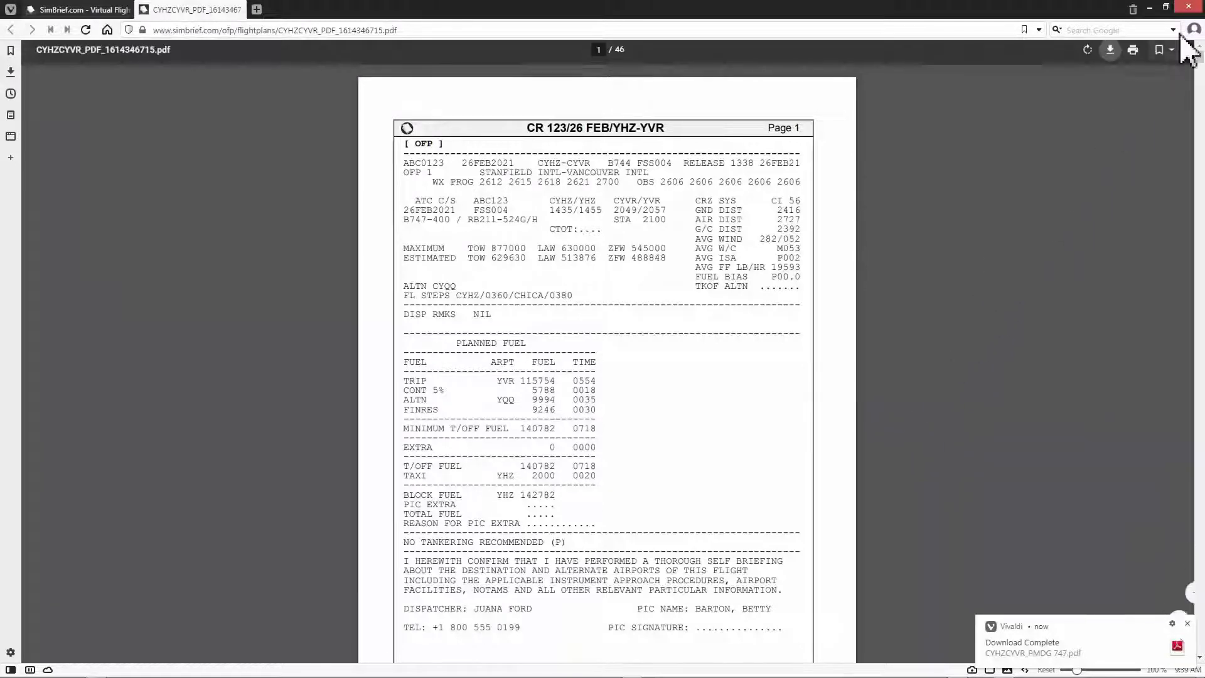
# - Close Vivaldi and move the CYHZCYVR PDF icon next to the Navigraph Charts shortcut
pyautogui.click(1187, 6)
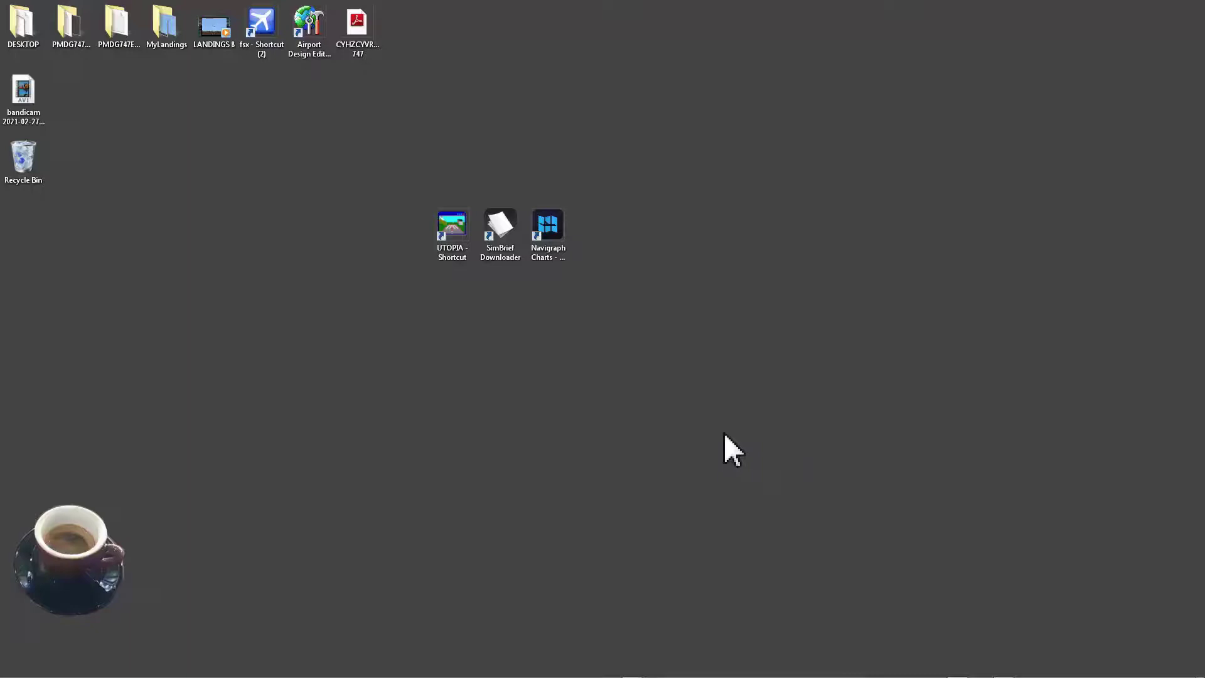
pyautogui.click(359, 28)
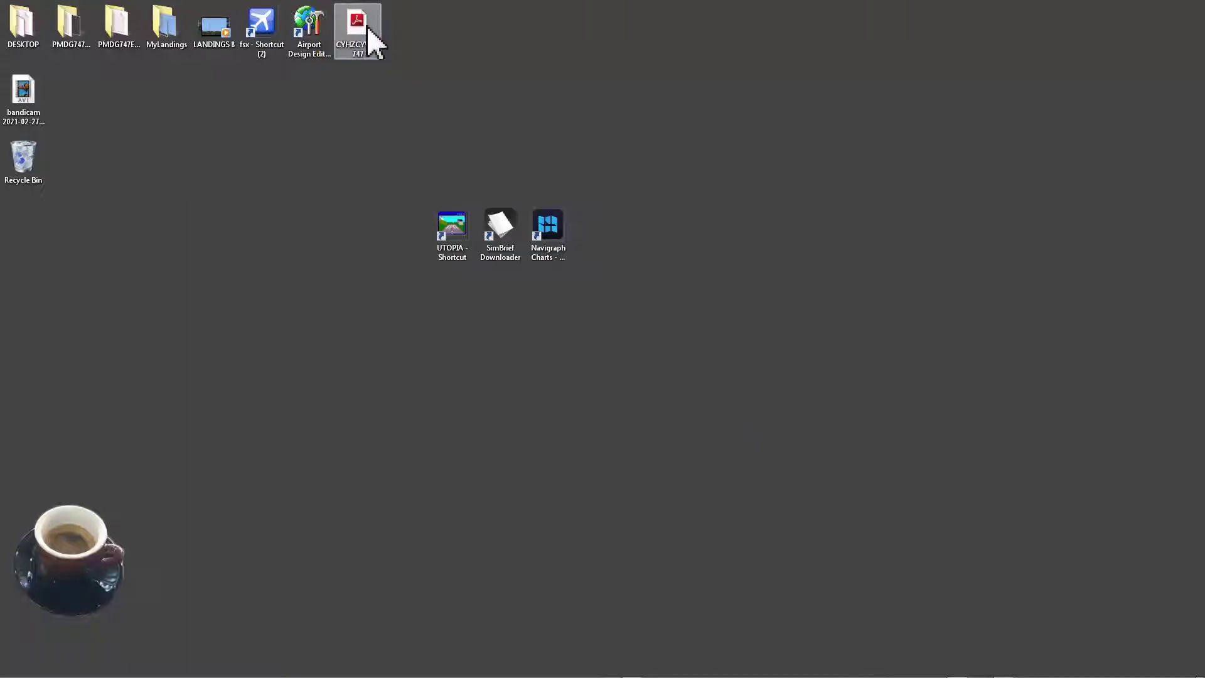
pyautogui.moveTo(368, 29); pyautogui.dragTo(613, 235)
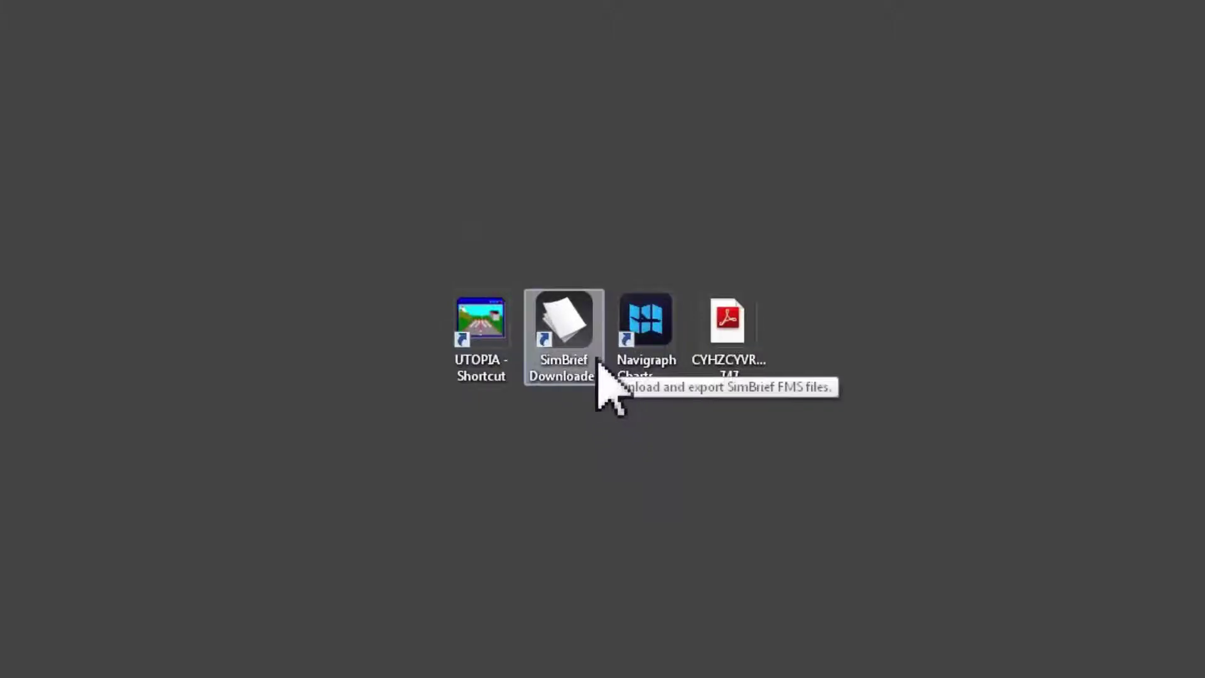
# - Launch SimBrief Downloader from its desktop shortcut to load the ABC123 plan
pyautogui.doubleClick(598, 364)
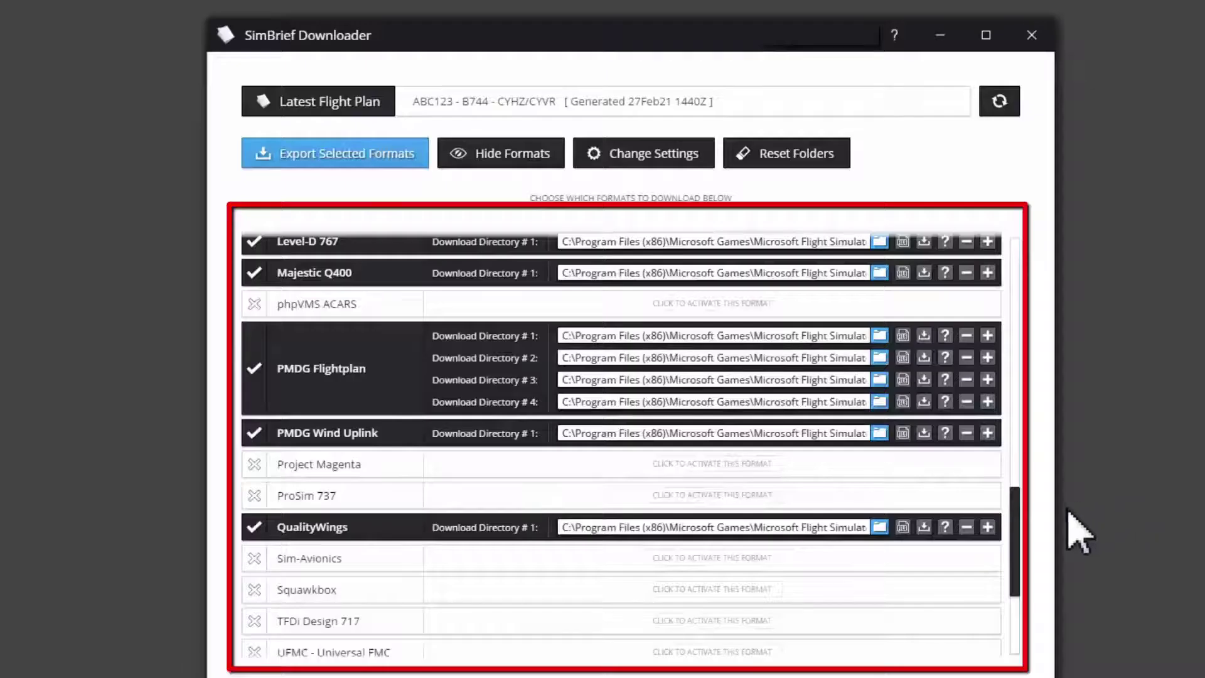
# - Export only the PMDG CYHZCYVR.rte file to Download Directory #2 and dismiss the confirmation
pyautogui.scroll(8, 1030, 509)
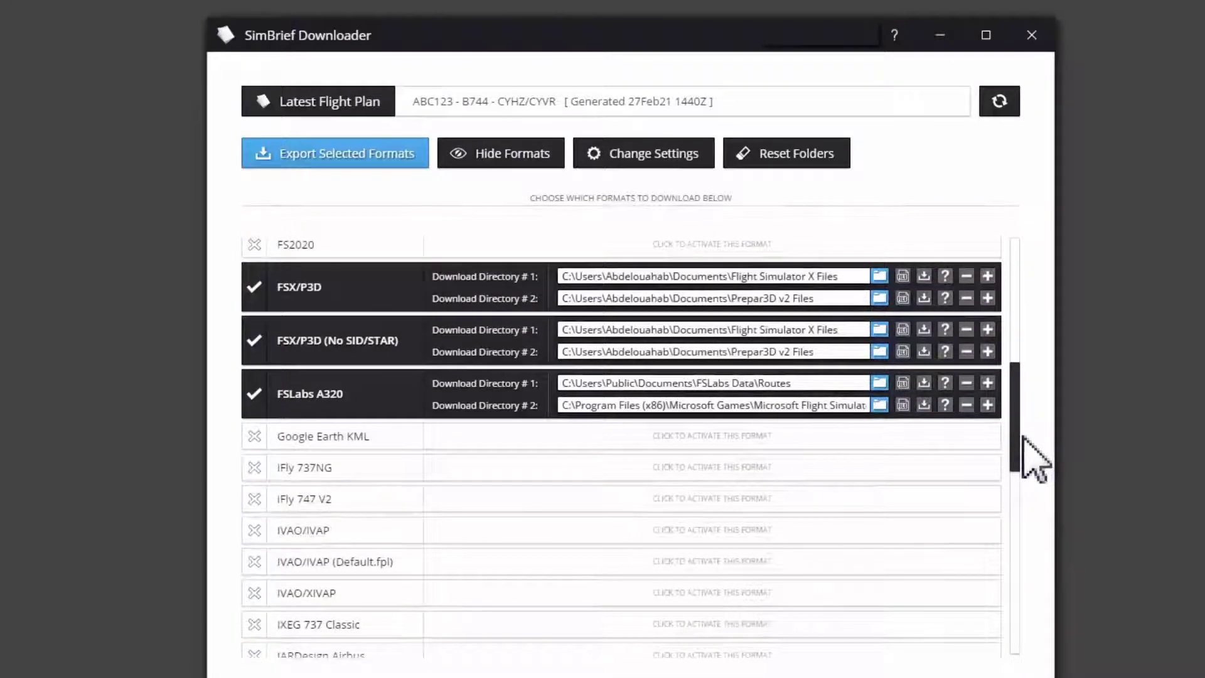
pyautogui.scroll(3, 1033, 444)
pyautogui.scroll(-9, 1022, 357)
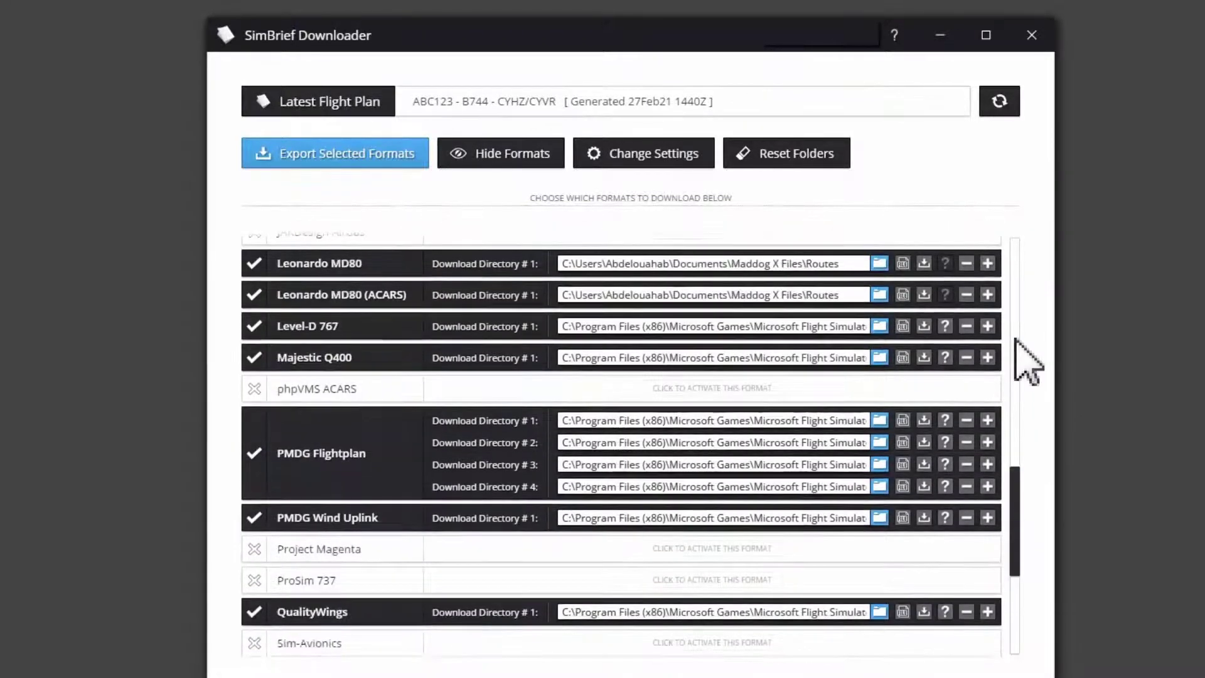
pyautogui.scroll(-2, 1026, 363)
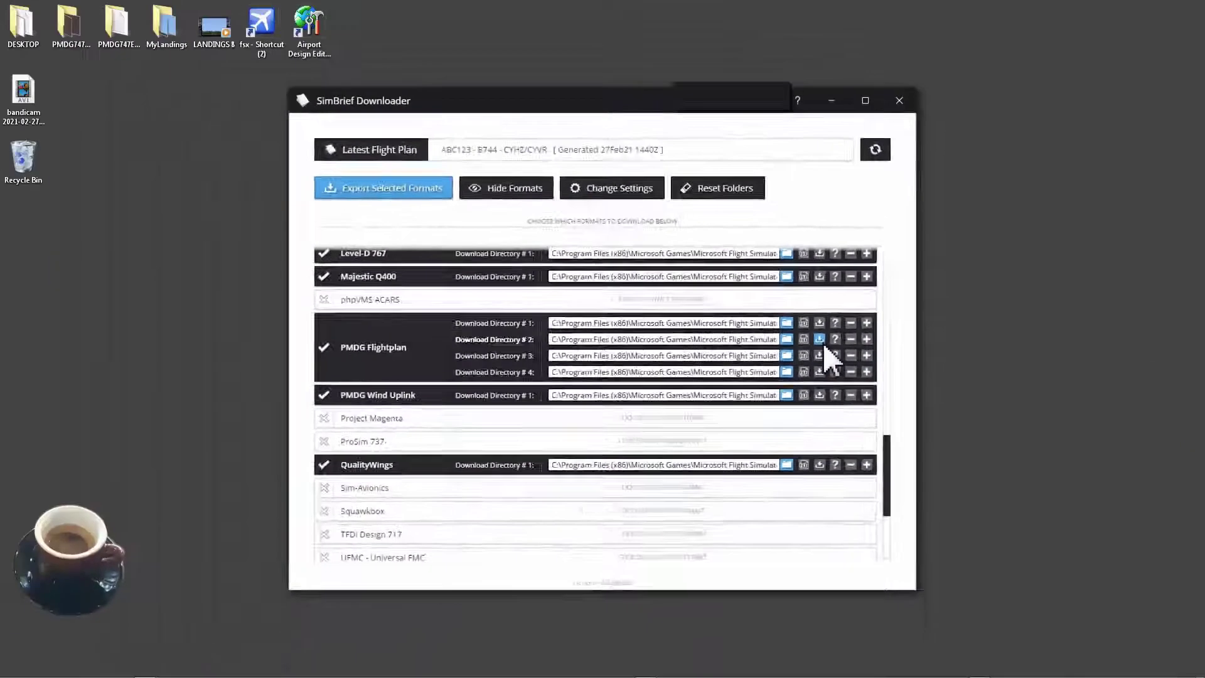
pyautogui.click(764, 349)
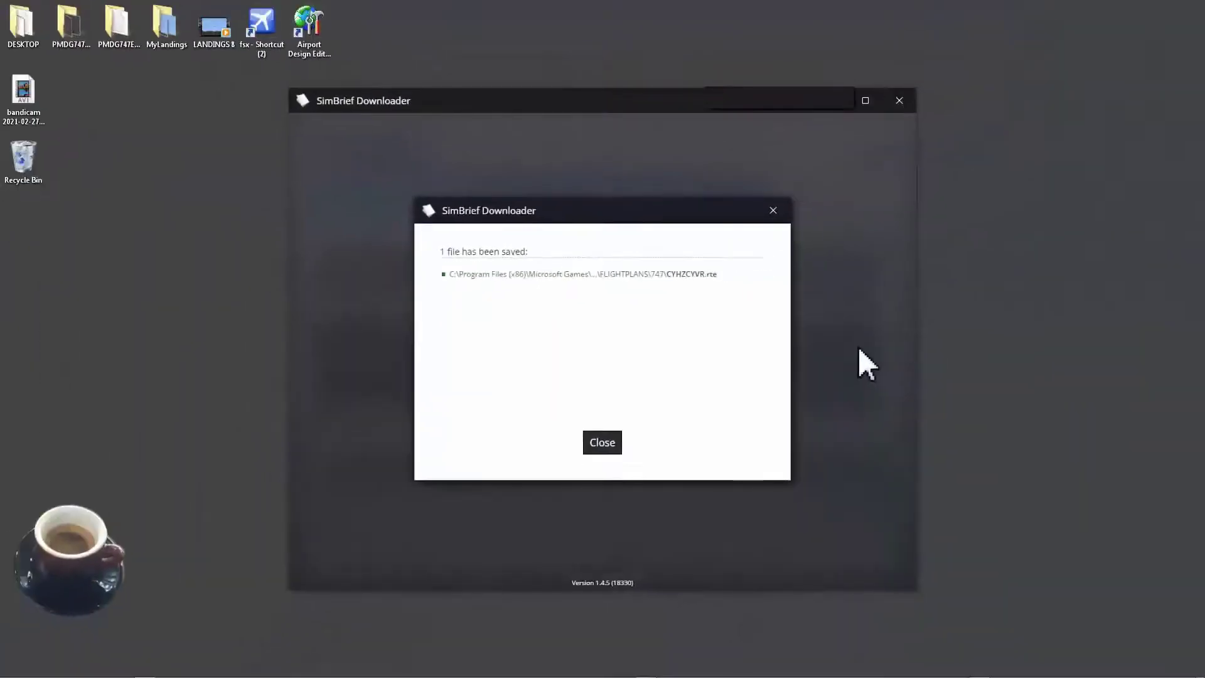
pyautogui.click(603, 444)
# - Close the SimBrief Downloader and start a new flight from the saved flights list
pyautogui.click(900, 102)
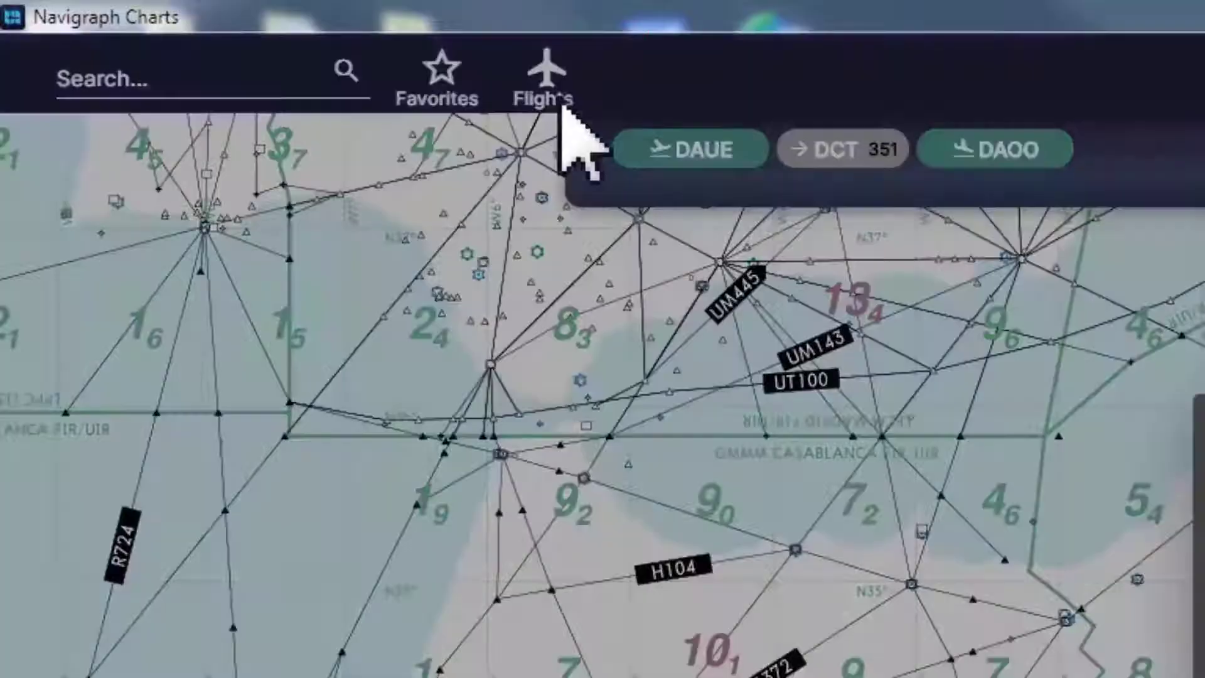
pyautogui.click(552, 94)
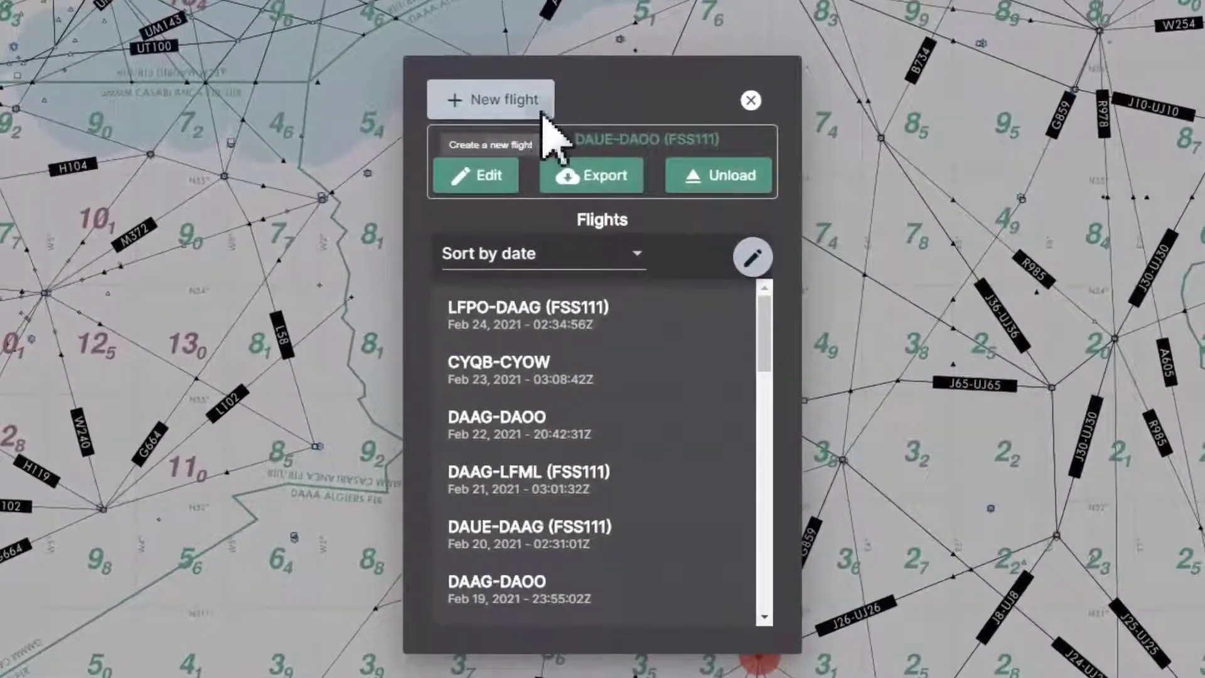
pyautogui.click(545, 116)
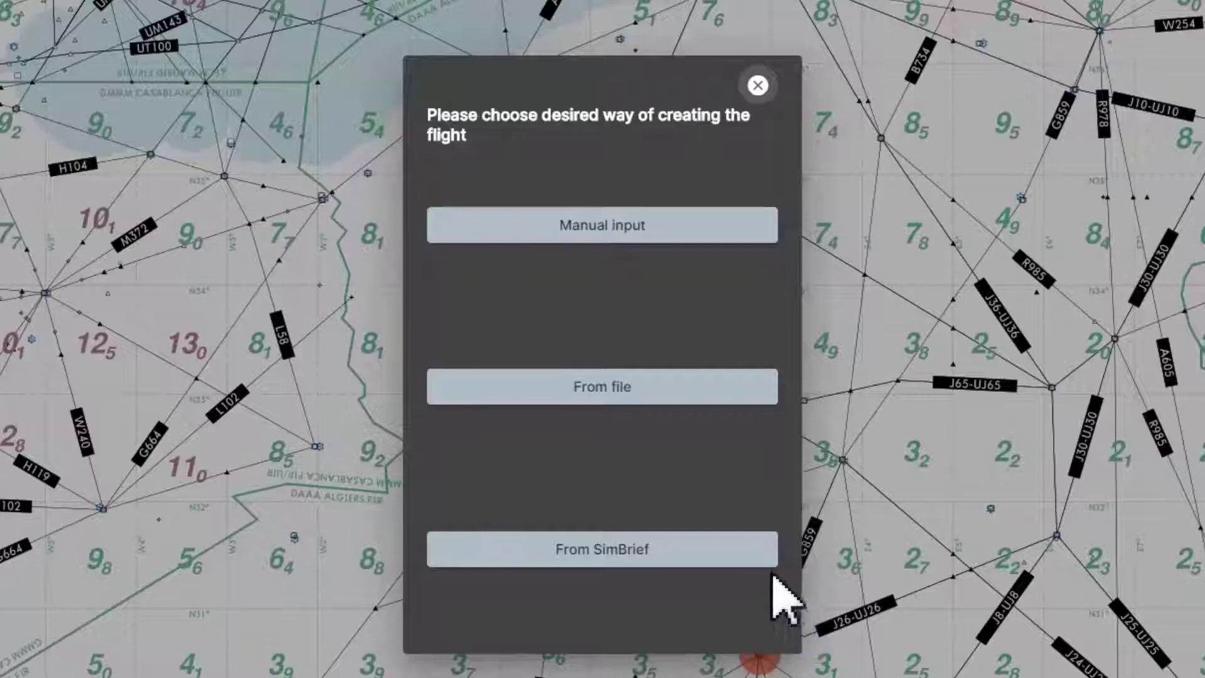
# - Import the latest CYHZ–CYVR (ABC123) flight plan from SimBrief
pyautogui.click(770, 562)
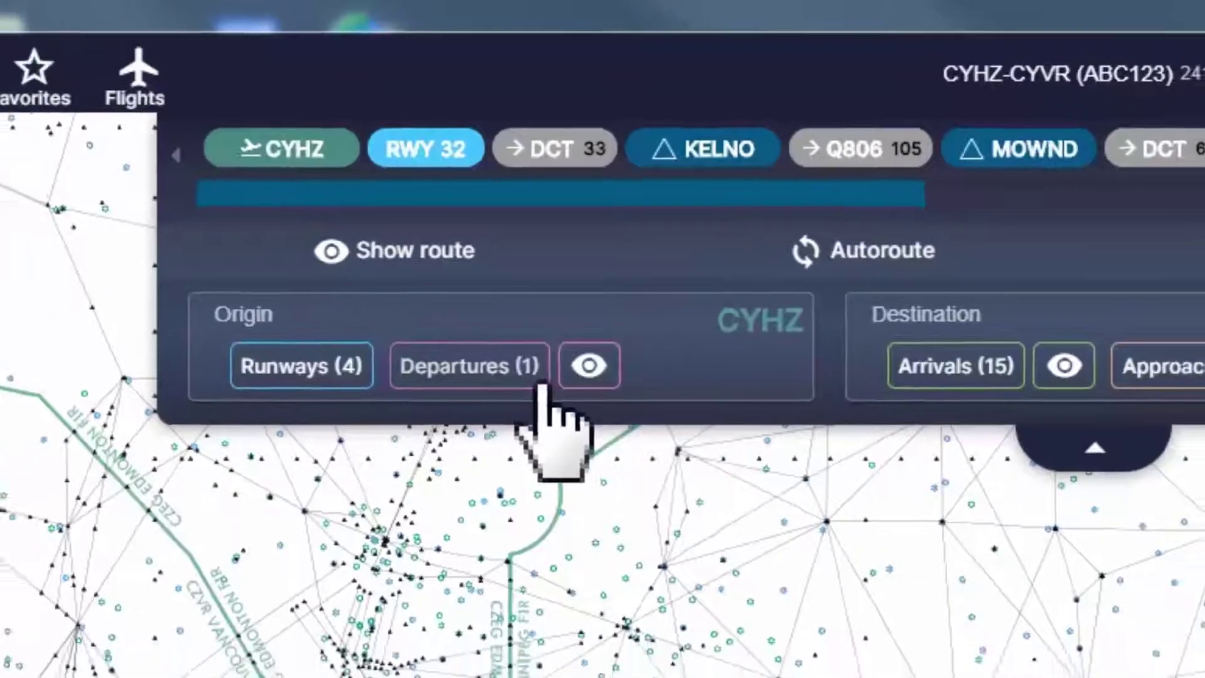
# - Add the CYHZ4 departure to the route and overlay its chart on the map
pyautogui.click(533, 402)
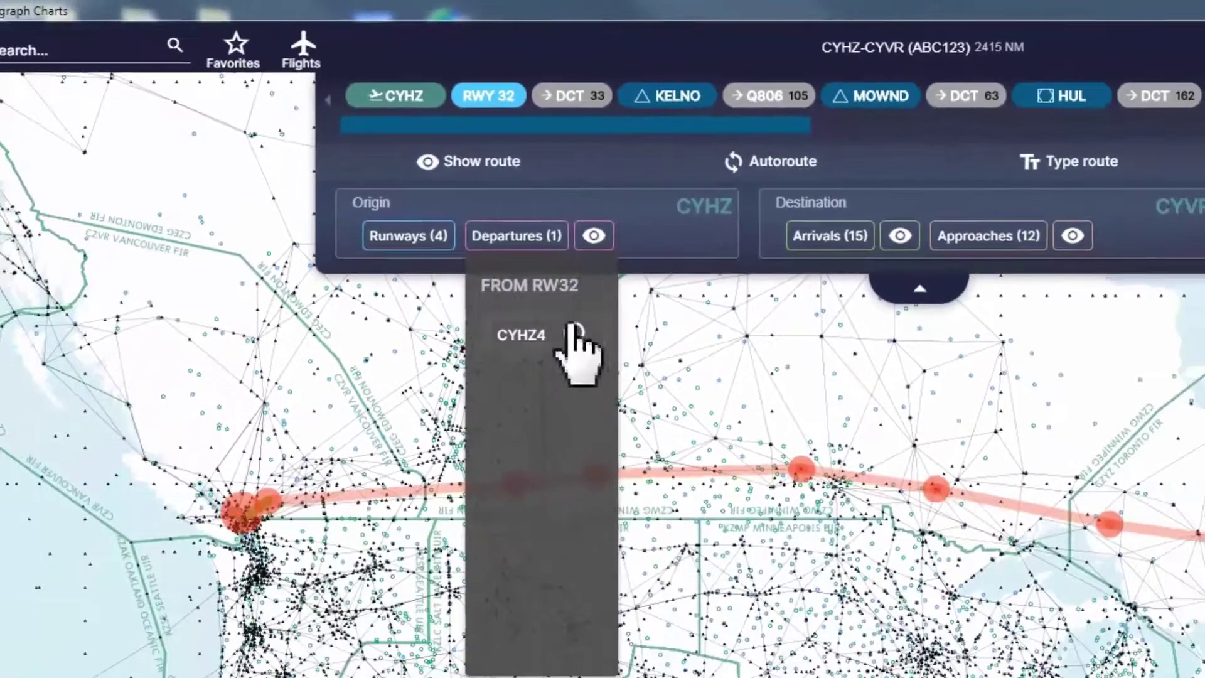
pyautogui.click(572, 331)
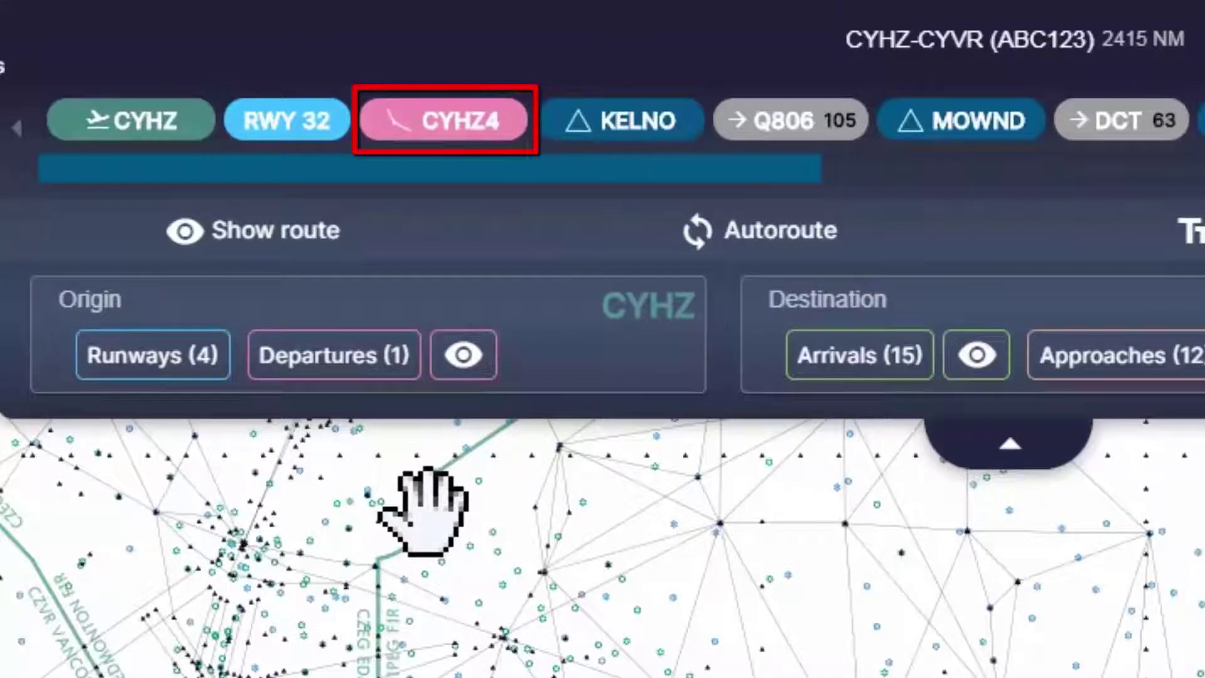
pyautogui.click(513, 127)
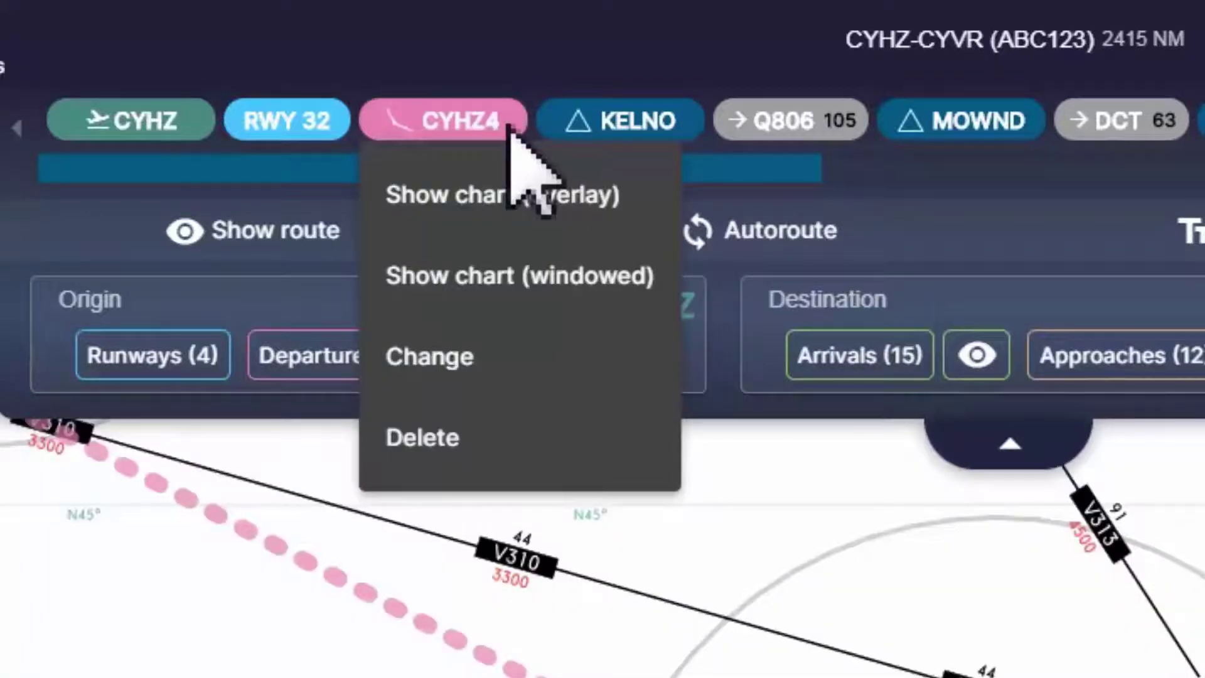
pyautogui.click(652, 202)
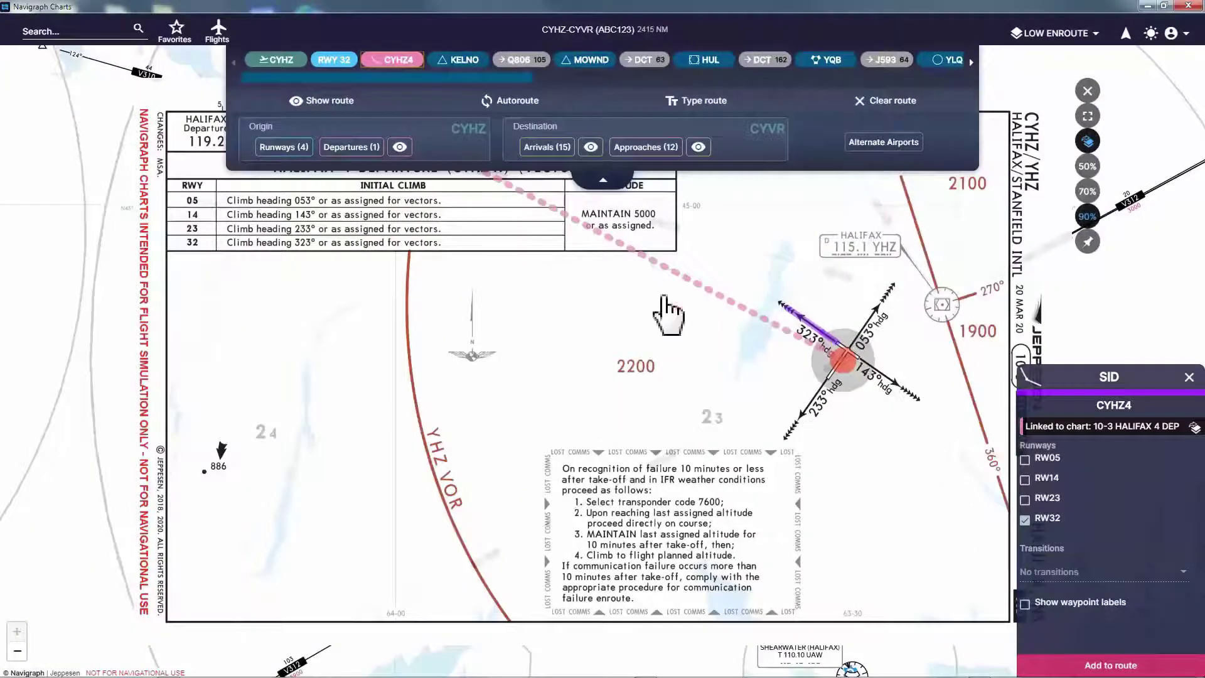
pyautogui.click(602, 180)
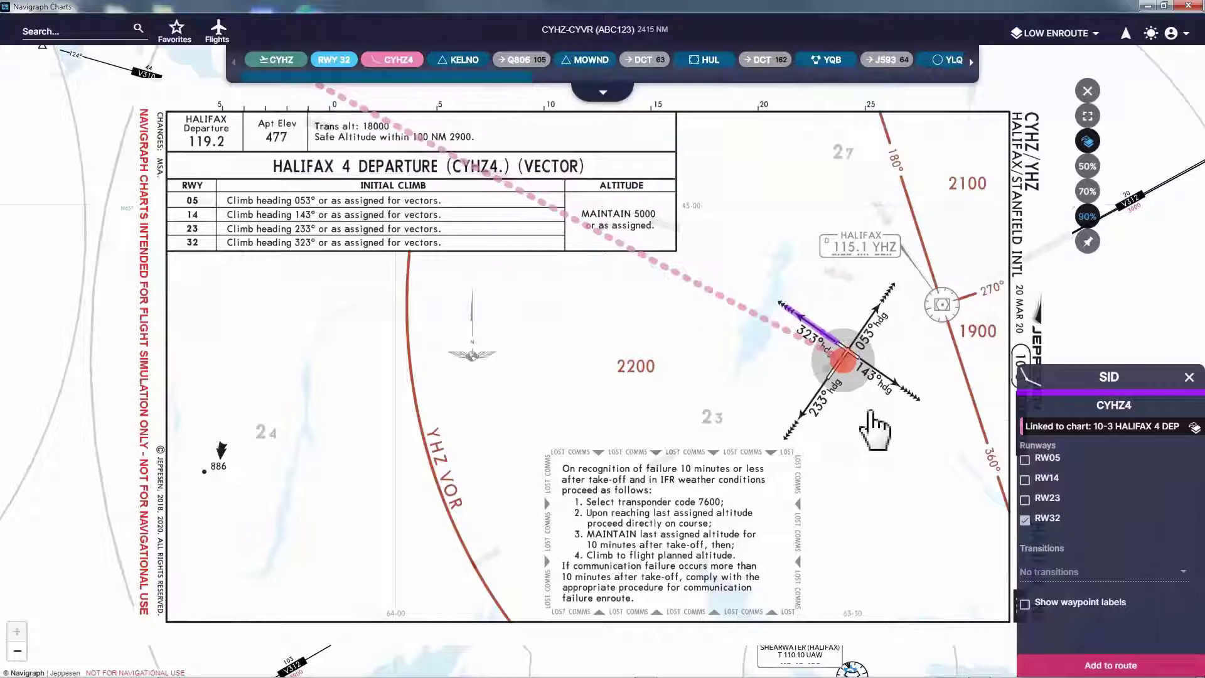
# - Pin the 10-3 Halifax 4 departure chart and close the overlay
pyautogui.click(1189, 376)
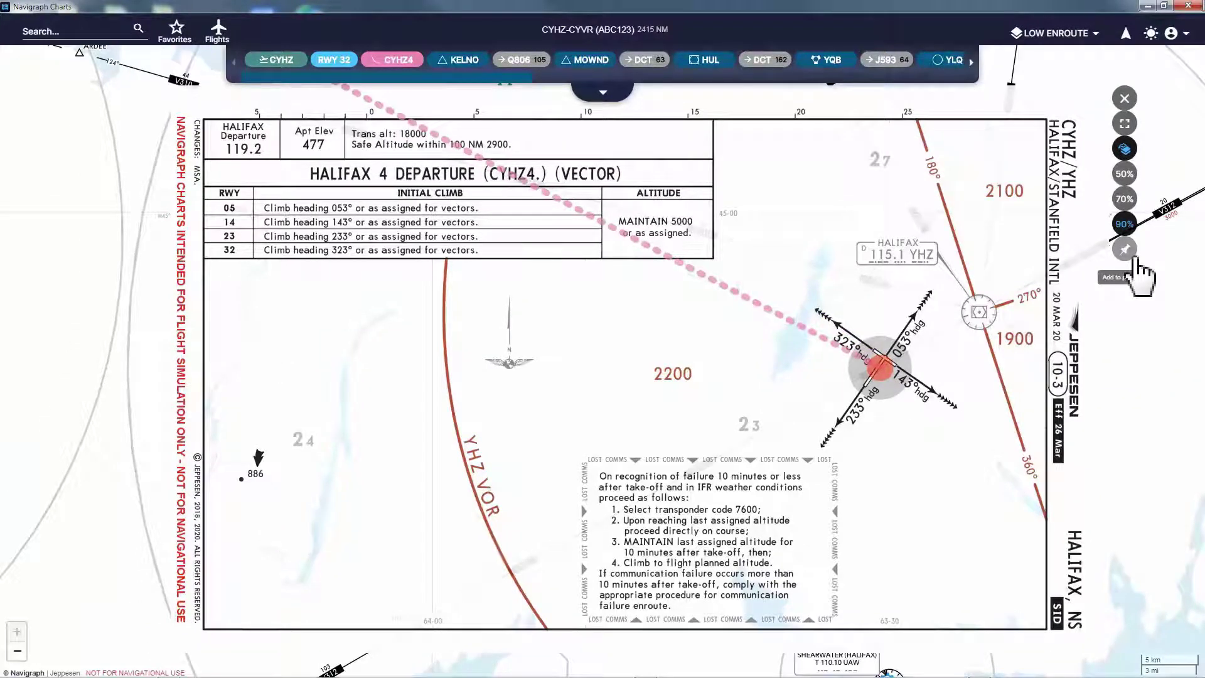
pyautogui.click(1137, 259)
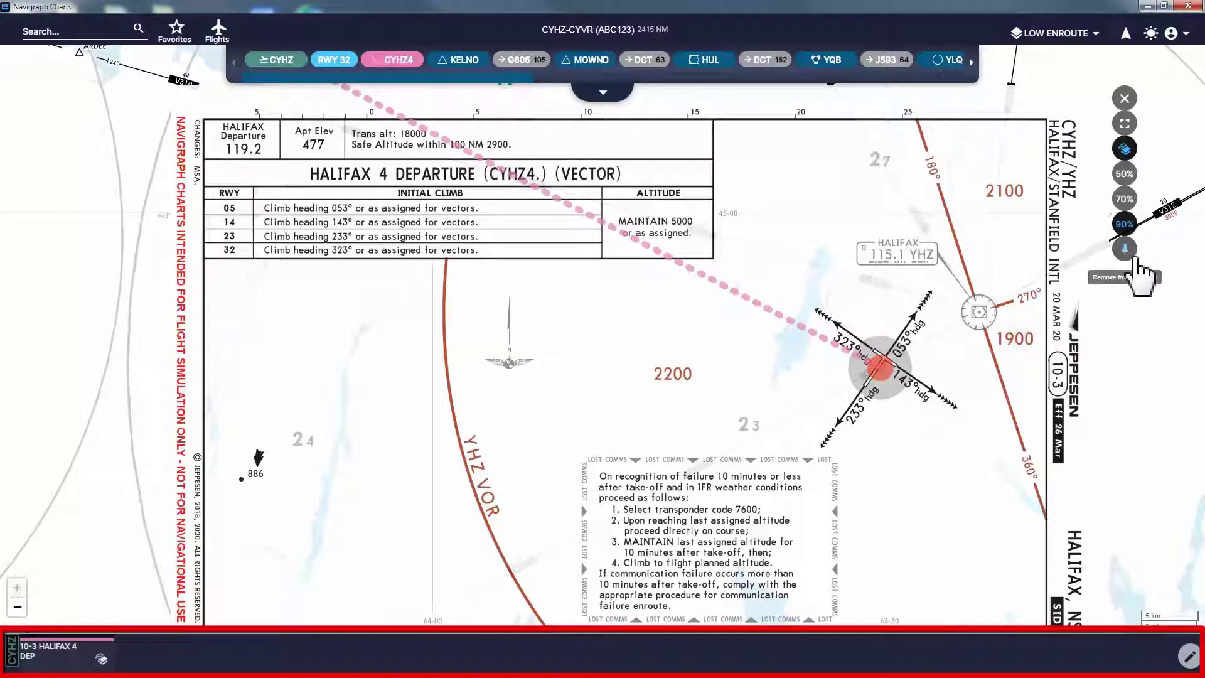
pyautogui.click(1124, 99)
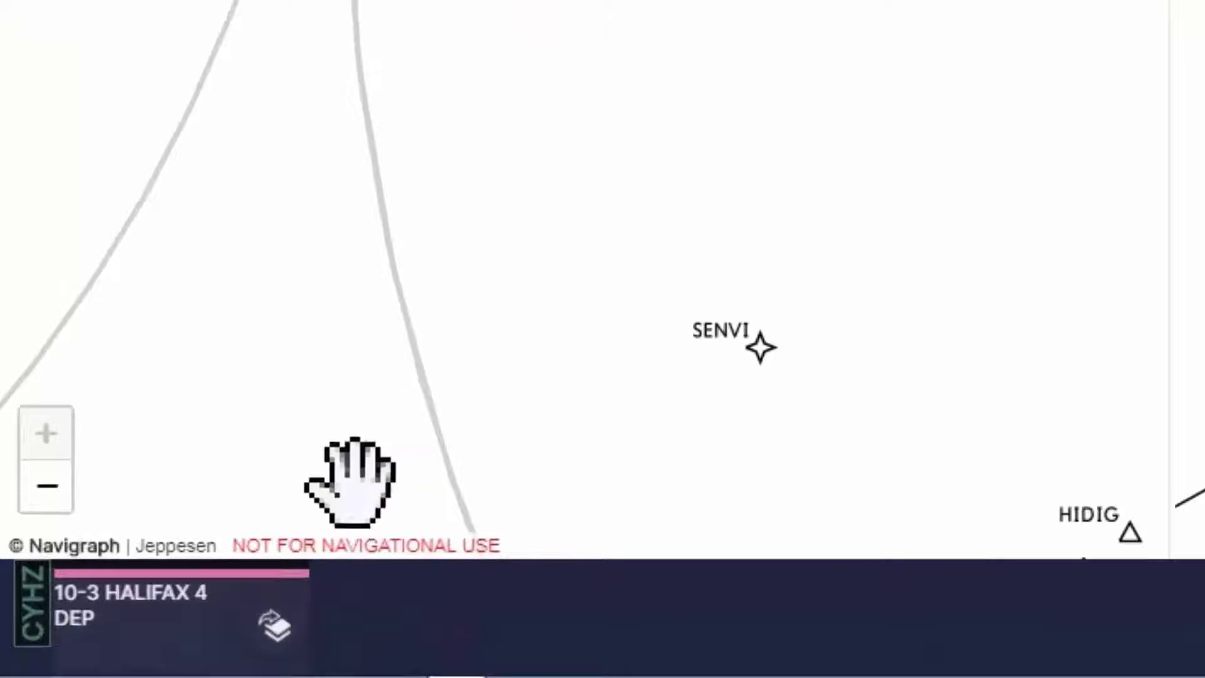
# - Check the pinned Halifax 4 chart as a map overlay and in full view
pyautogui.click(283, 639)
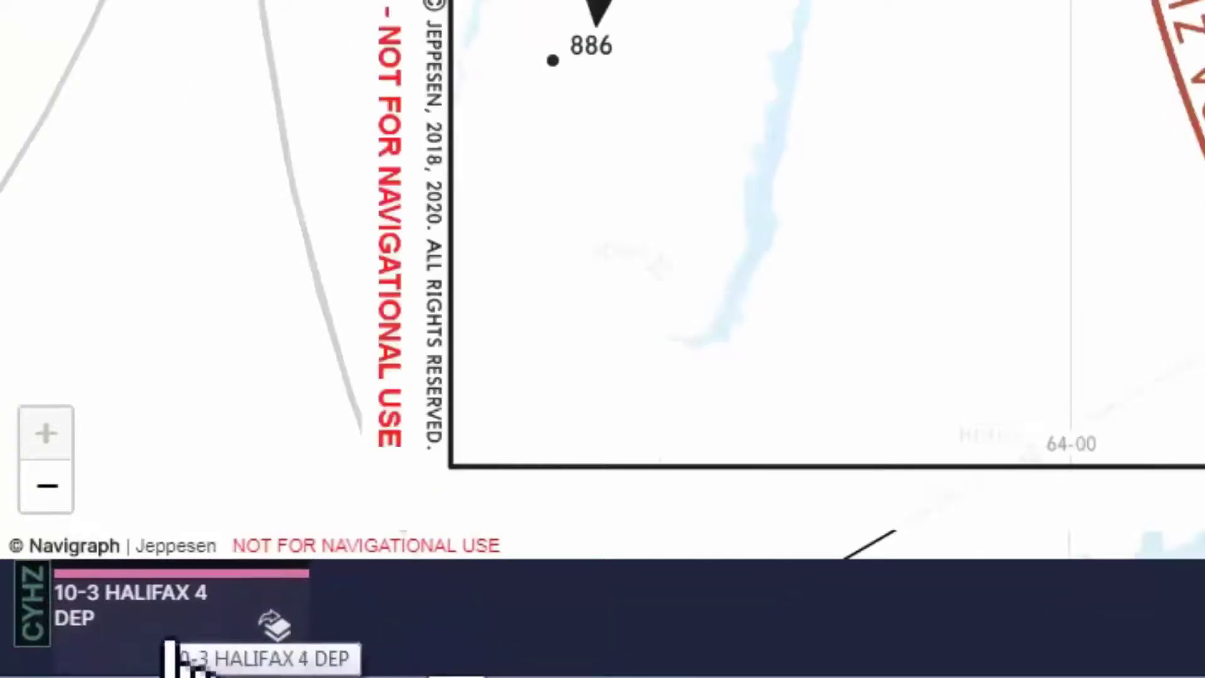
pyautogui.click(171, 650)
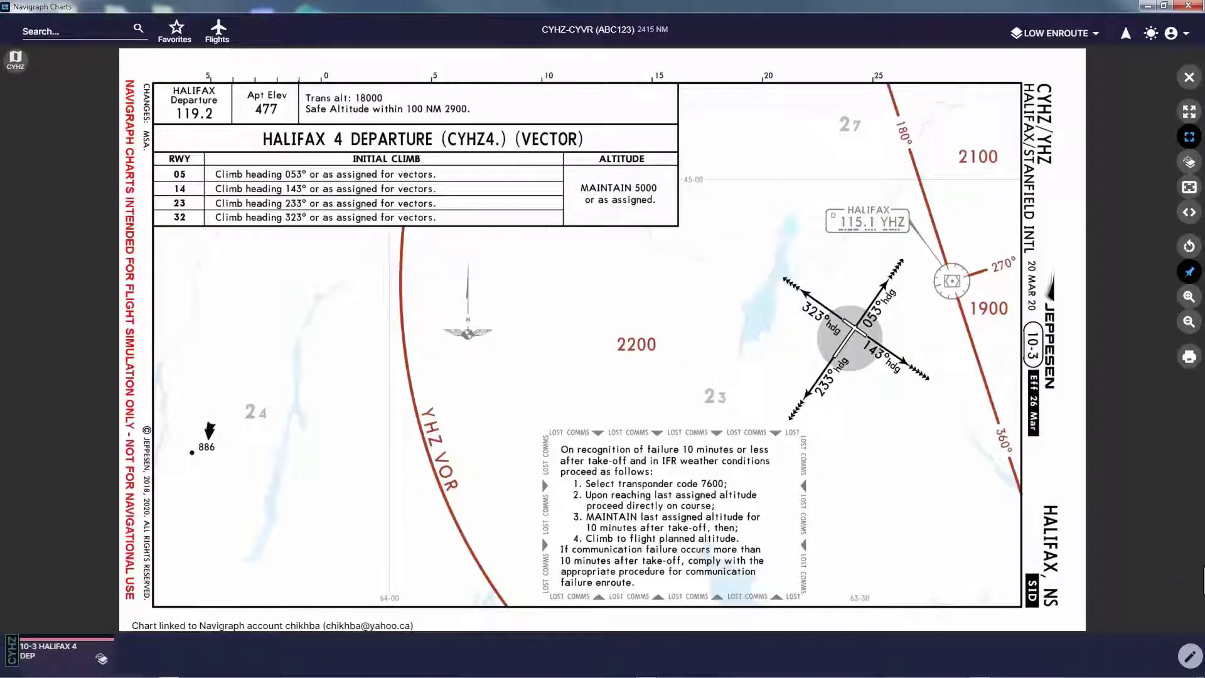
pyautogui.click(604, 29)
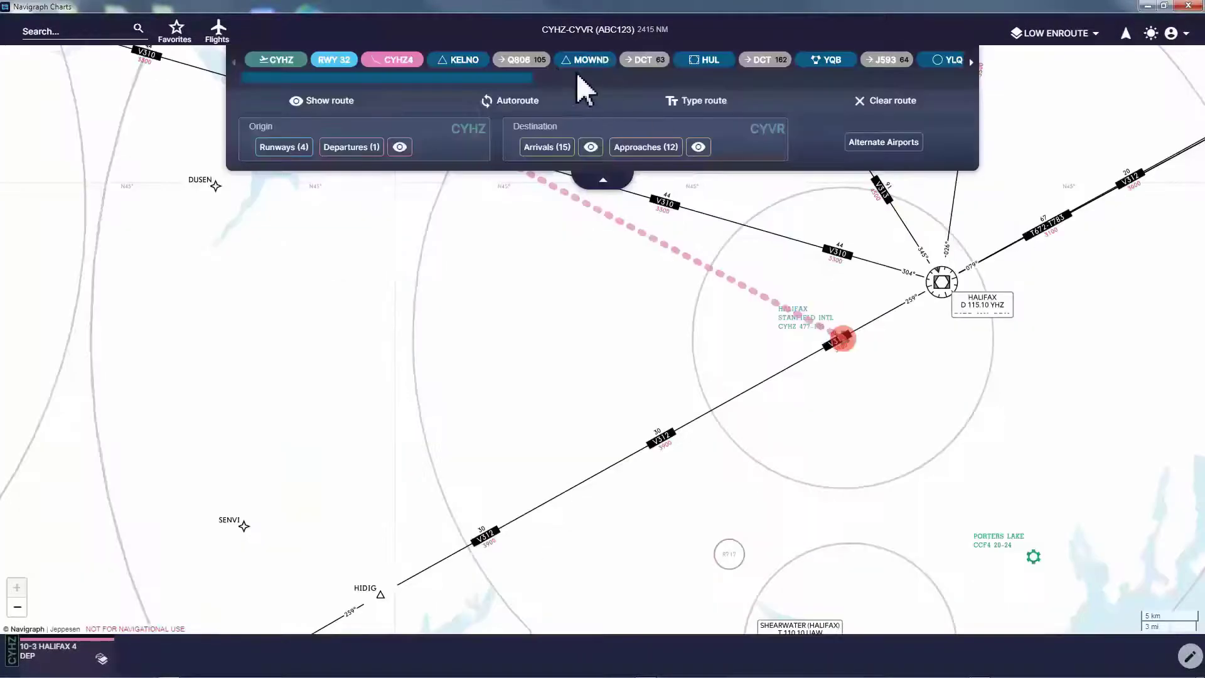
# - Overlay and pin the 10-2 Canuck 5 arrival chart, then review it from the pinned charts
pyautogui.moveTo(533, 81); pyautogui.dragTo(960, 108)
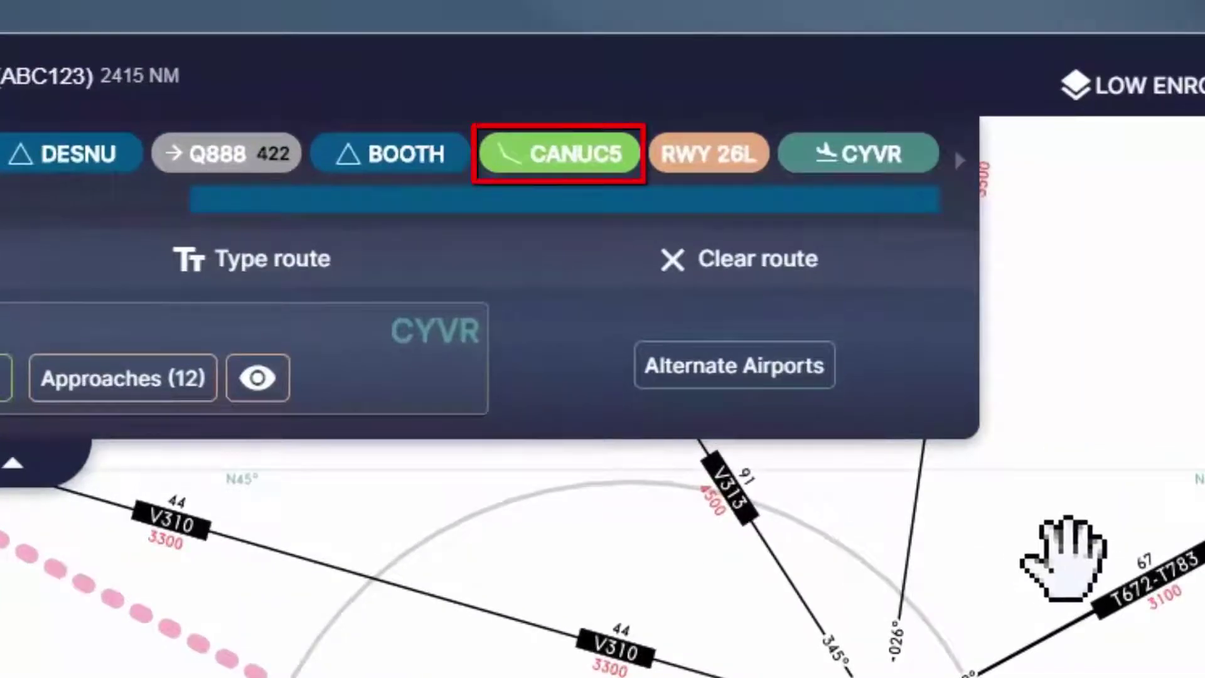
pyautogui.click(629, 164)
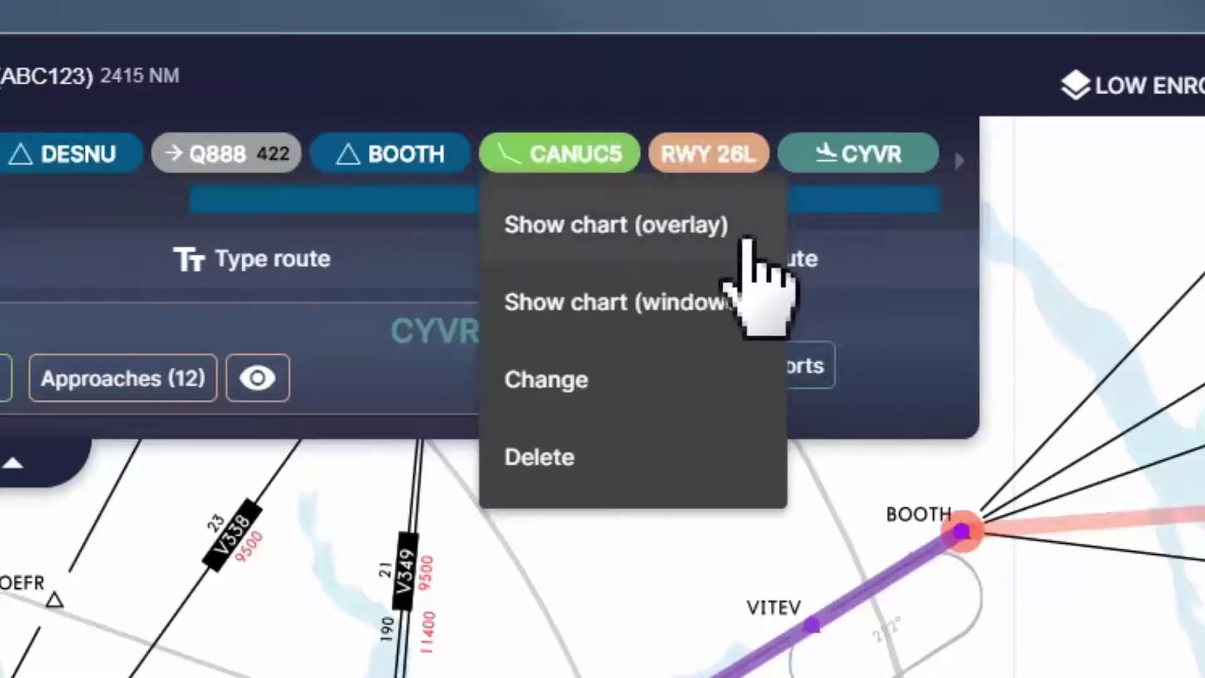
pyautogui.click(751, 238)
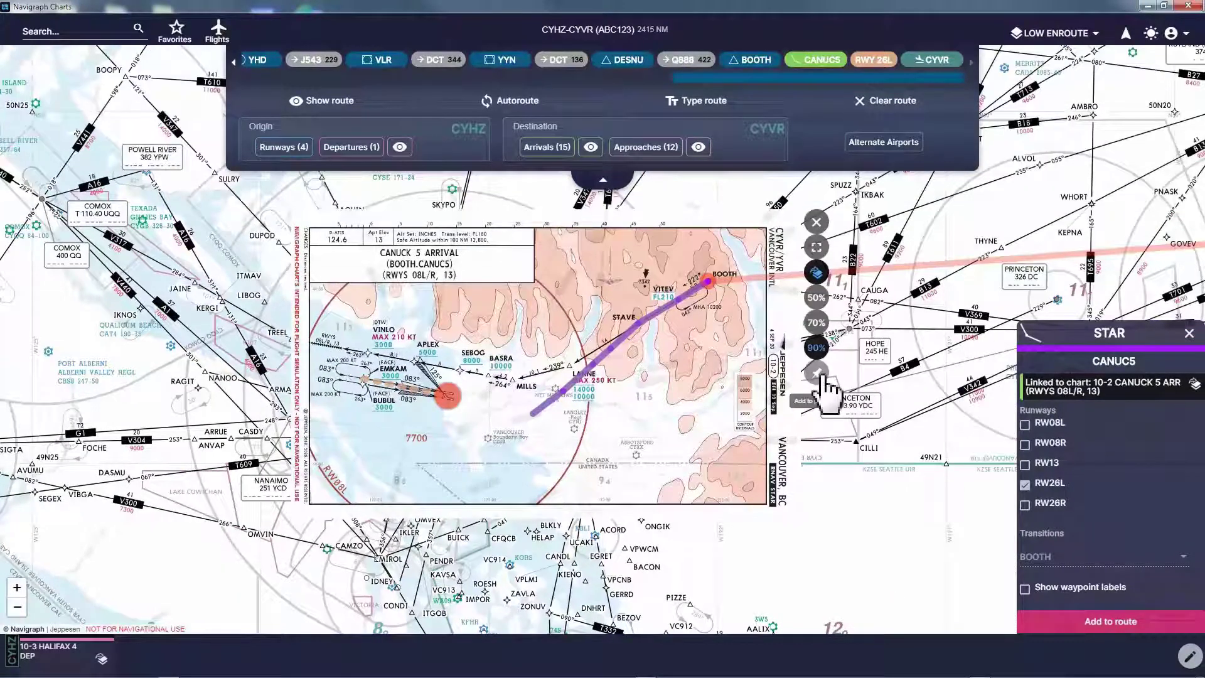
pyautogui.click(820, 375)
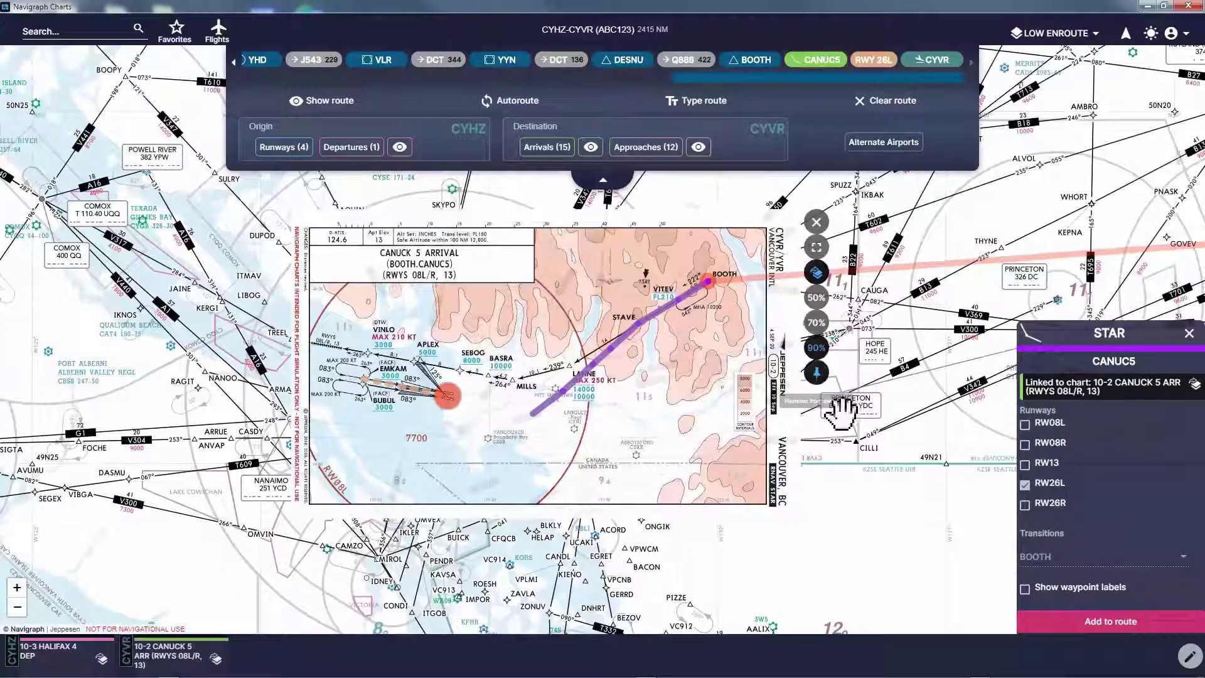
pyautogui.click(815, 222)
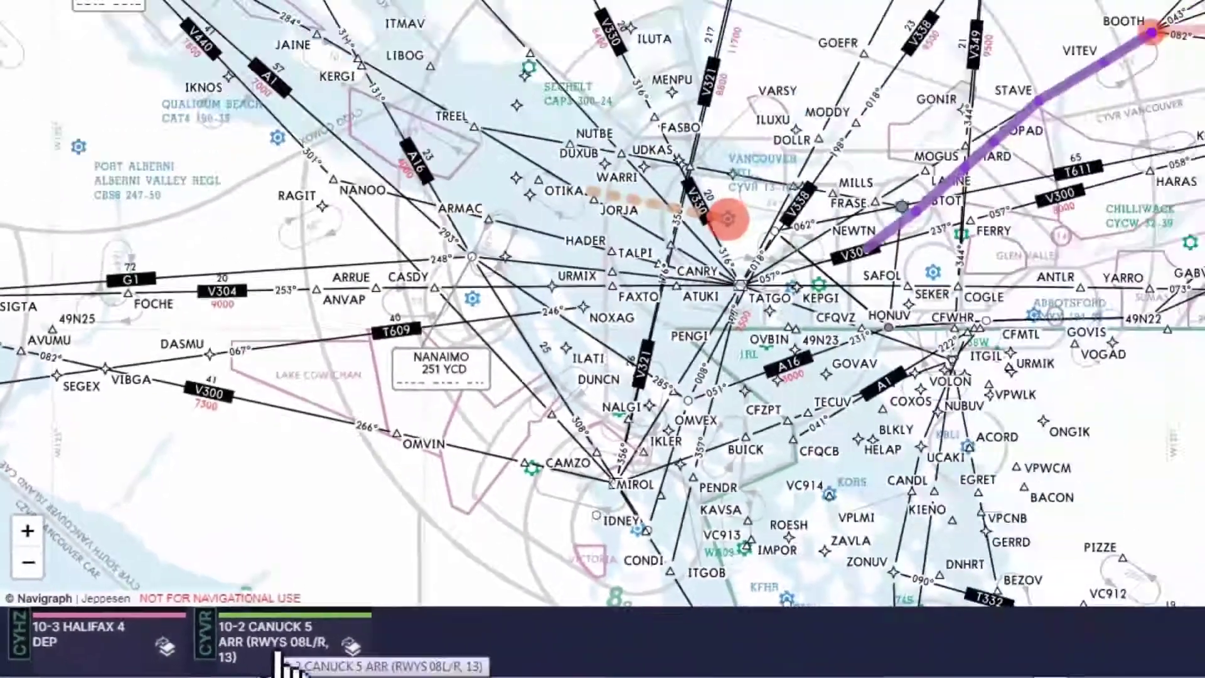
pyautogui.click(539, 650)
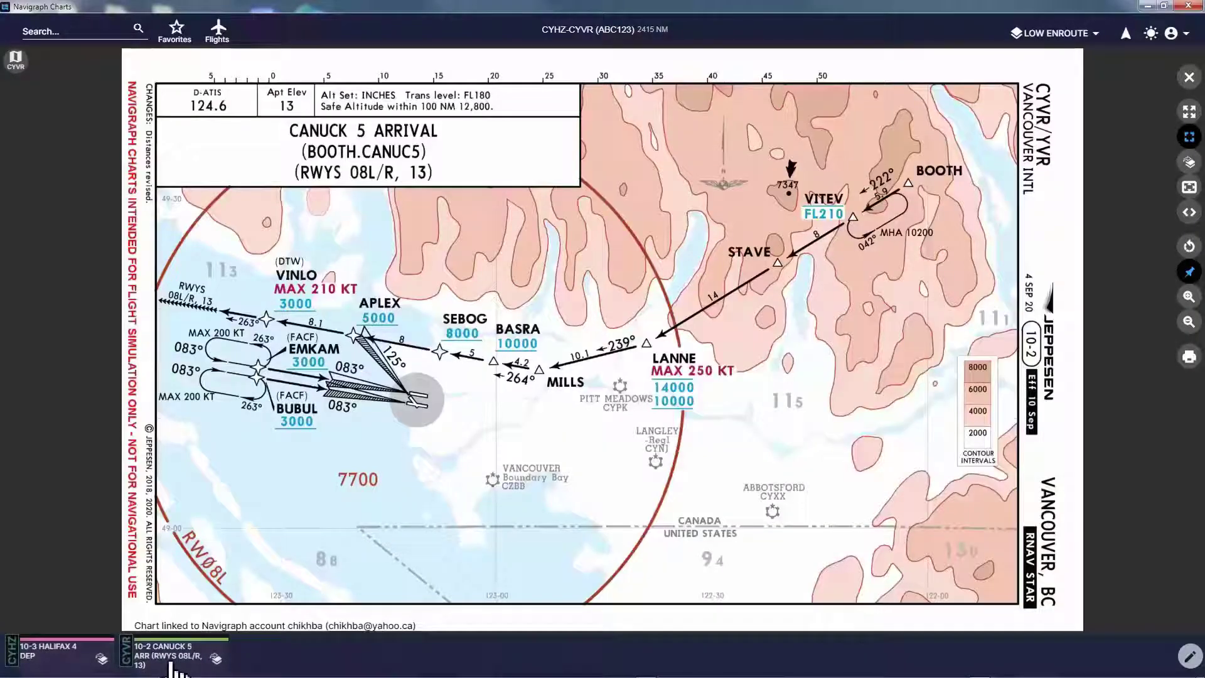
pyautogui.click(1188, 77)
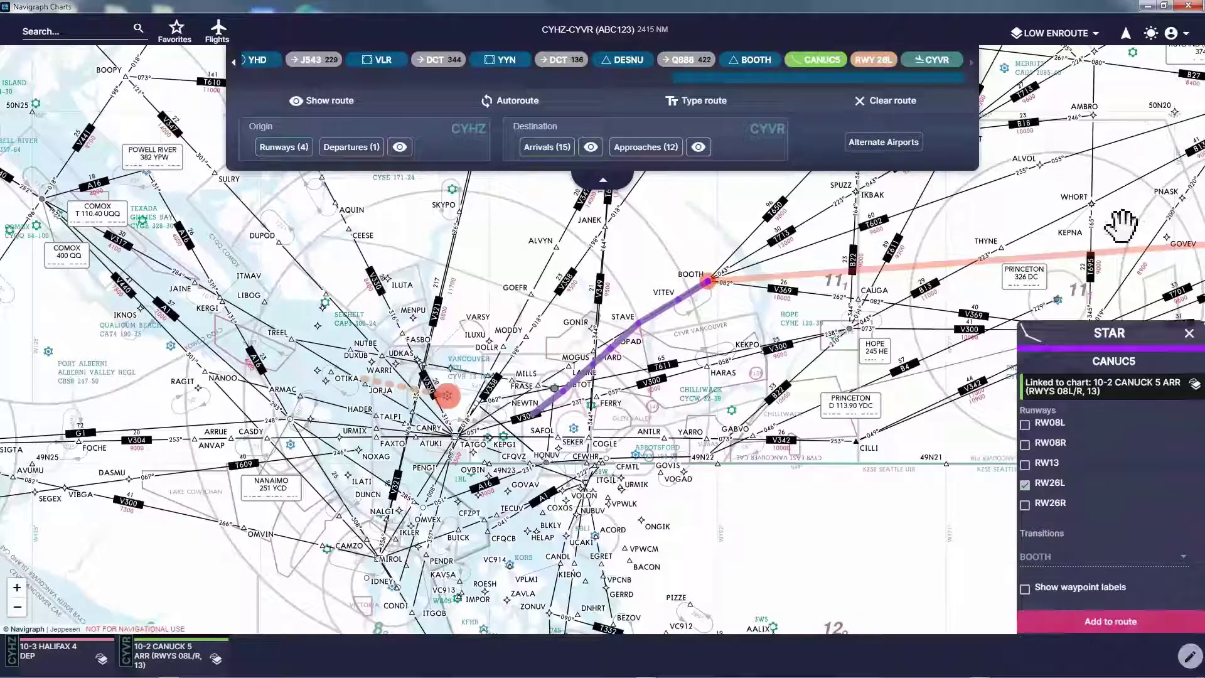
# - Close the STAR details and choose the ILS RWY 26L approach into CYVR
pyautogui.click(1188, 333)
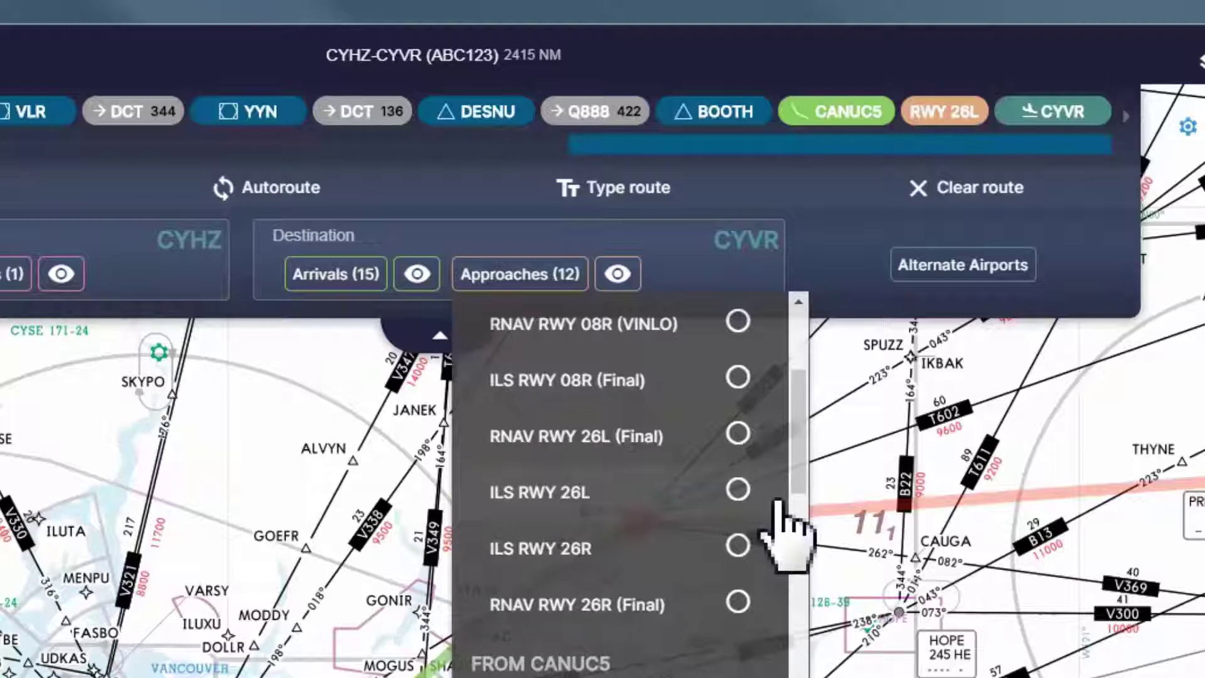
pyautogui.click(757, 495)
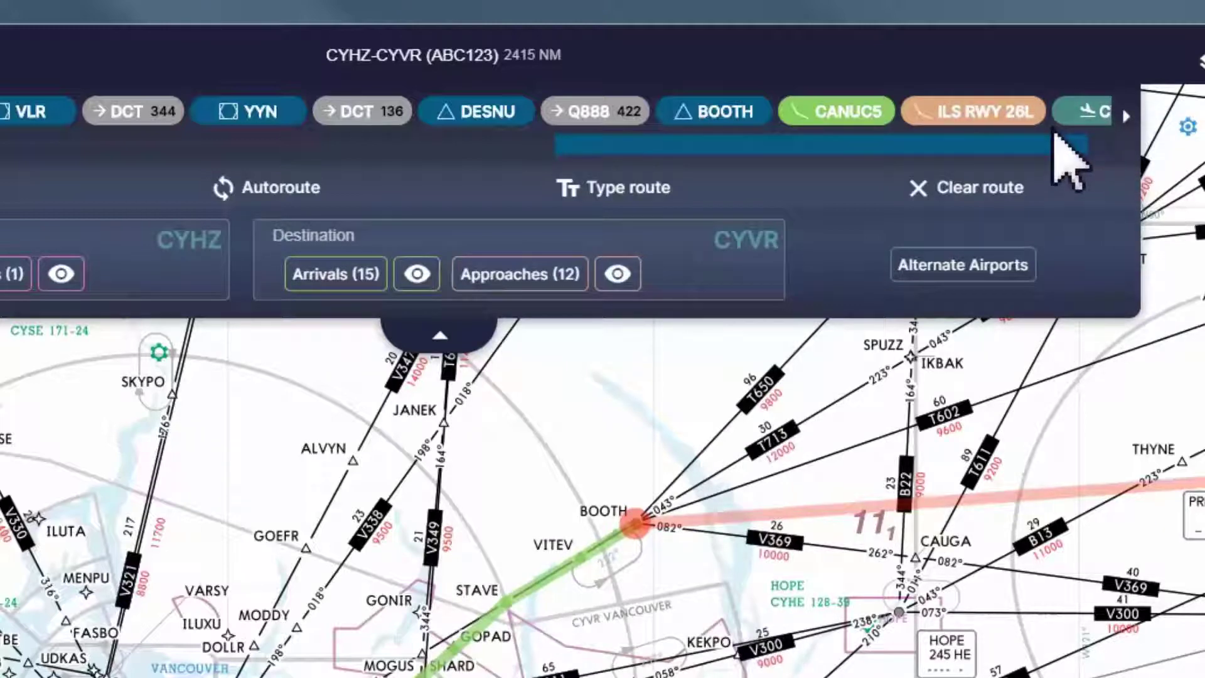
# - Overlay the 11-4 ILS RWY 26L chart, pin it, and remove the overlay
pyautogui.click(1036, 120)
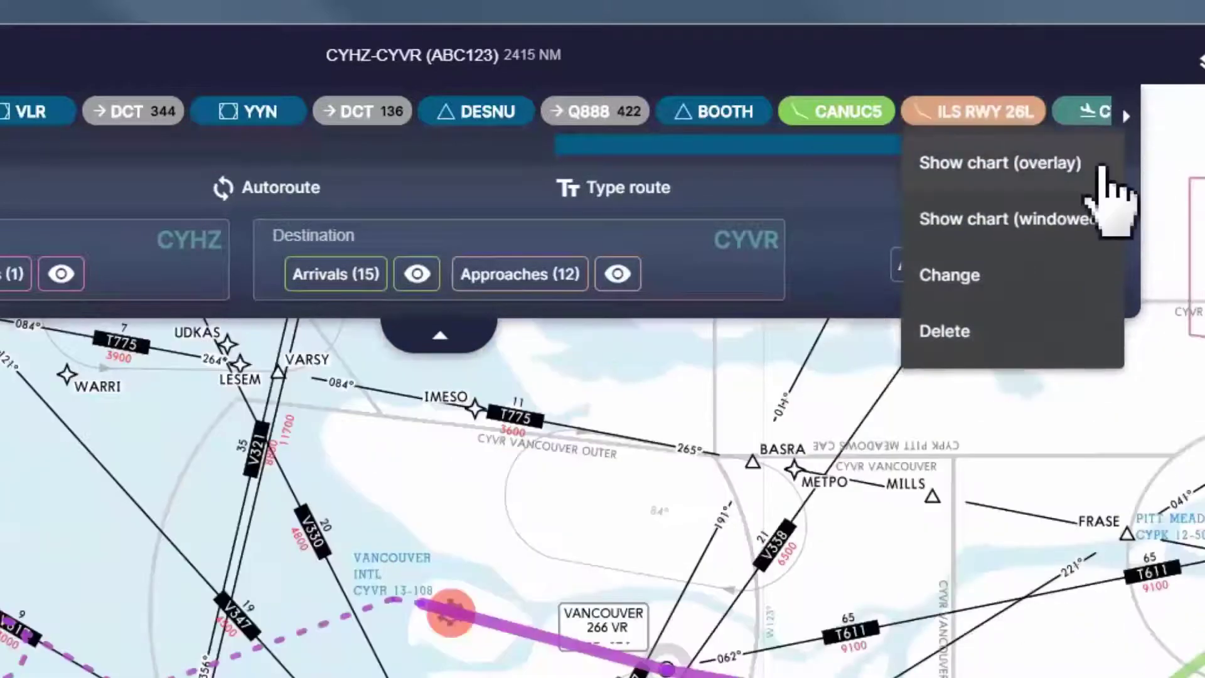
pyautogui.click(1101, 168)
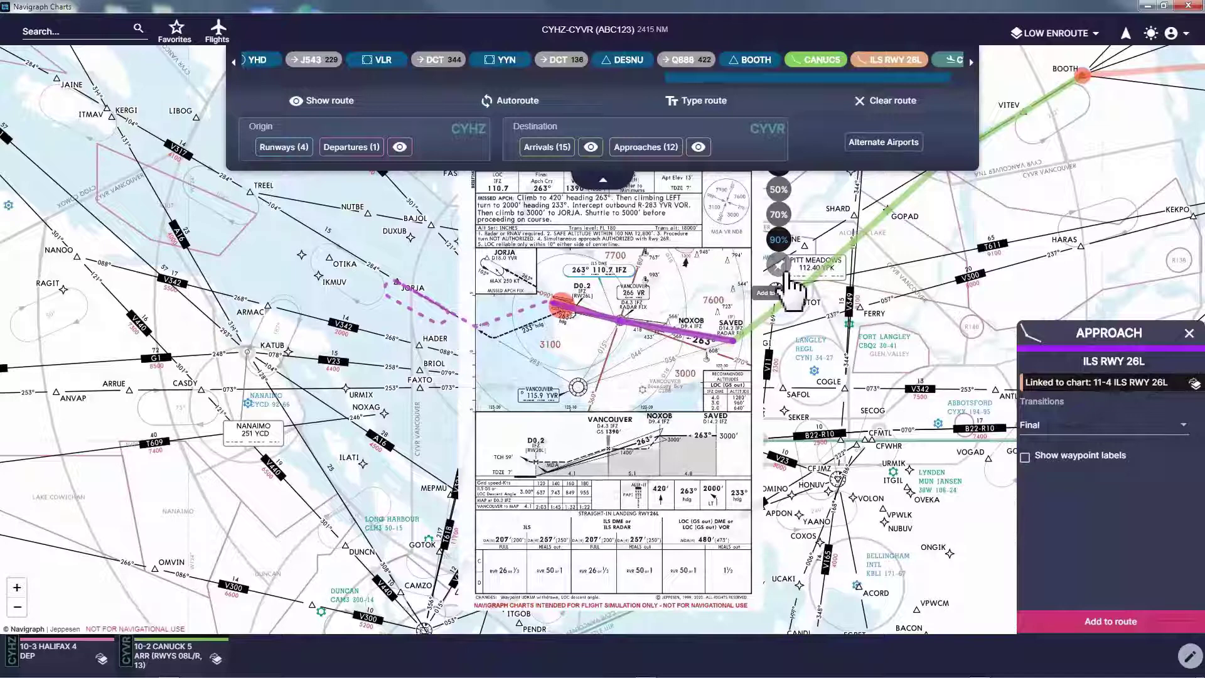
pyautogui.click(784, 275)
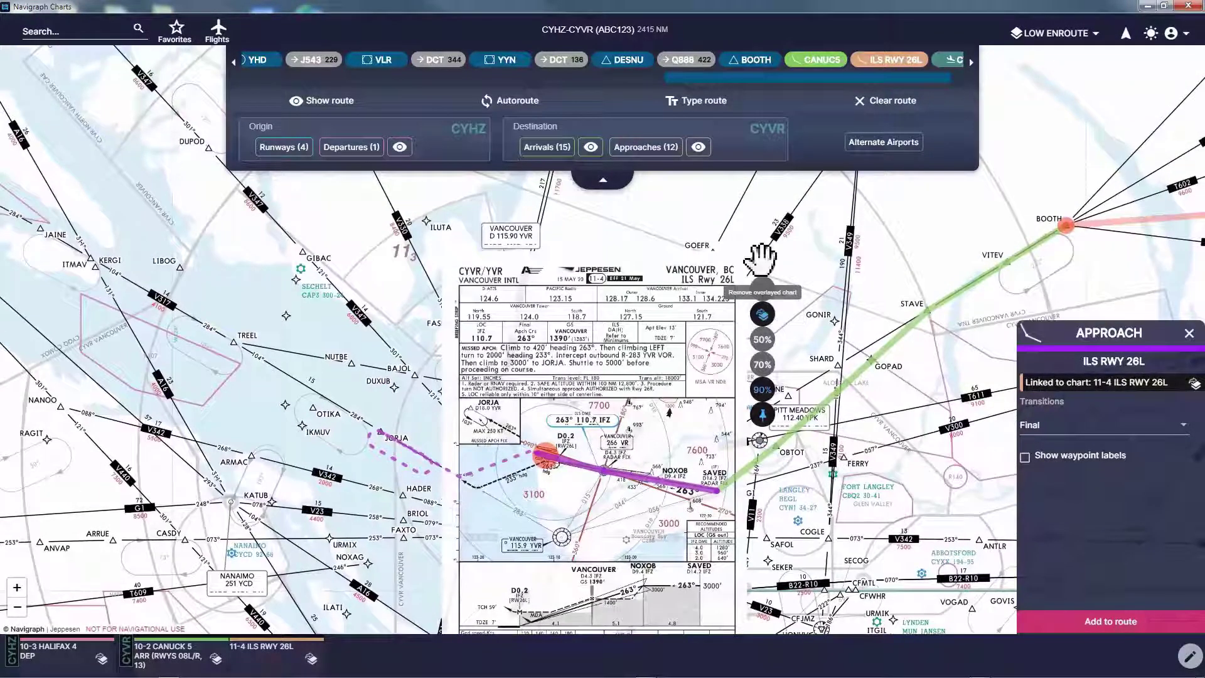
pyautogui.click(760, 270)
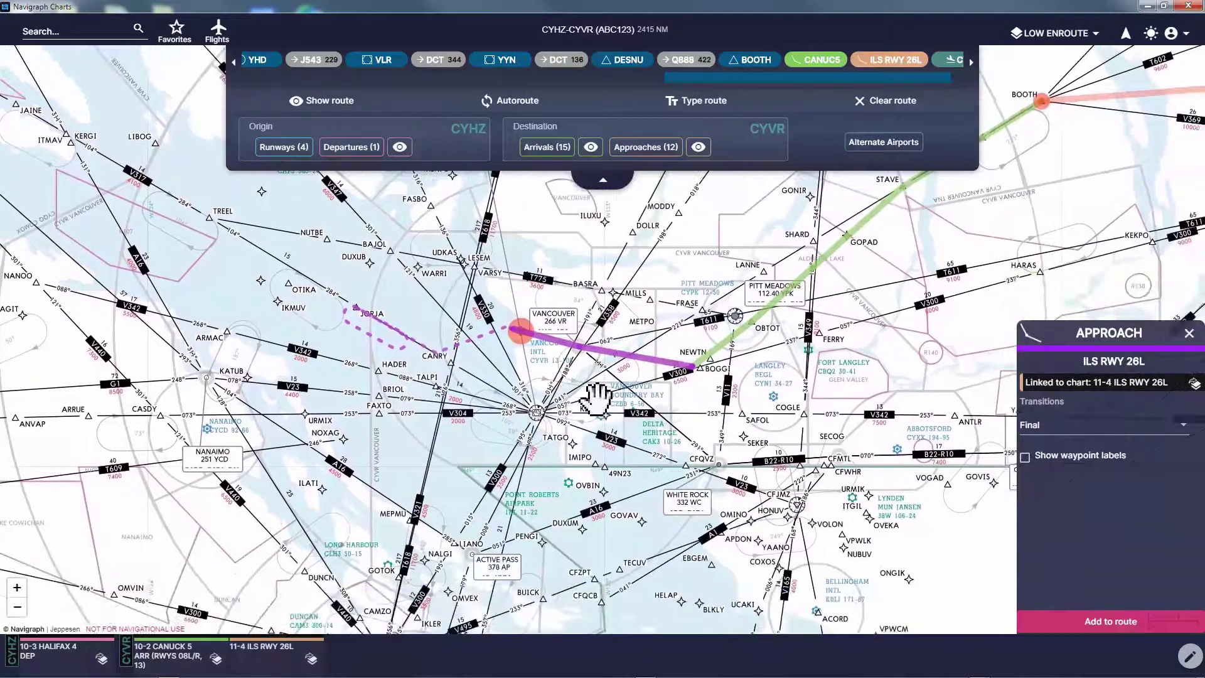